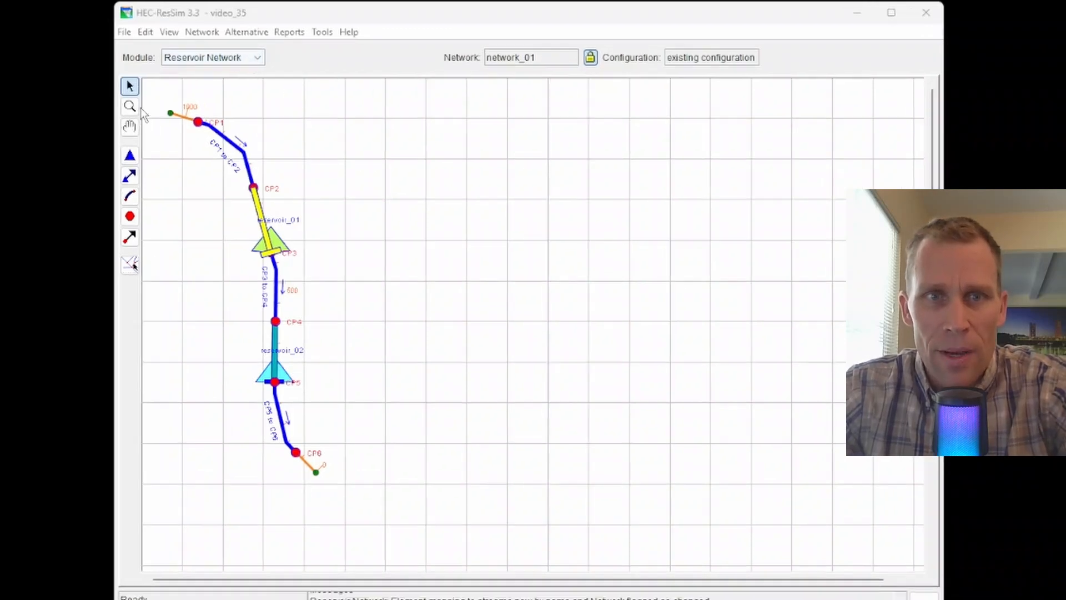
# Open reservoir_01's properties for editing, view its physical components and return to its operations.
pyautogui.click(312, 147)
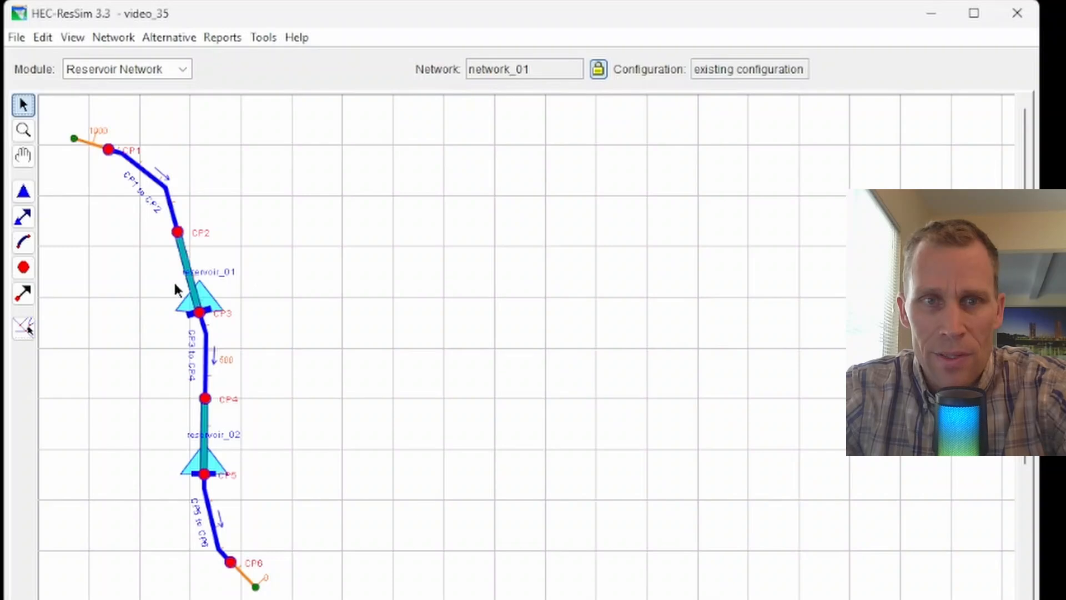
pyautogui.click(200, 299)
pyautogui.rightClick(201, 300)
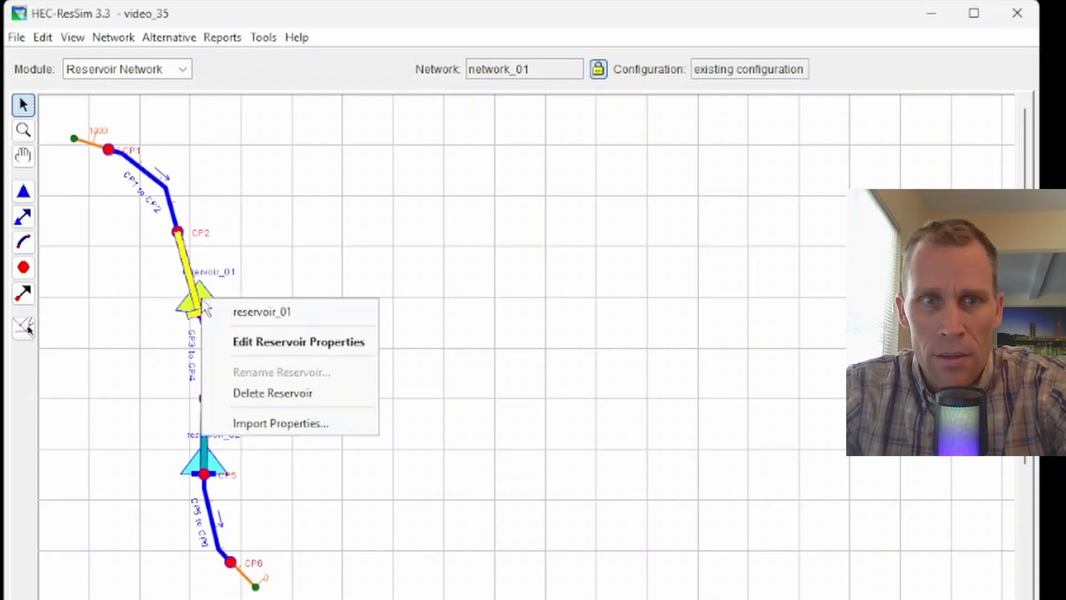
pyautogui.click(270, 343)
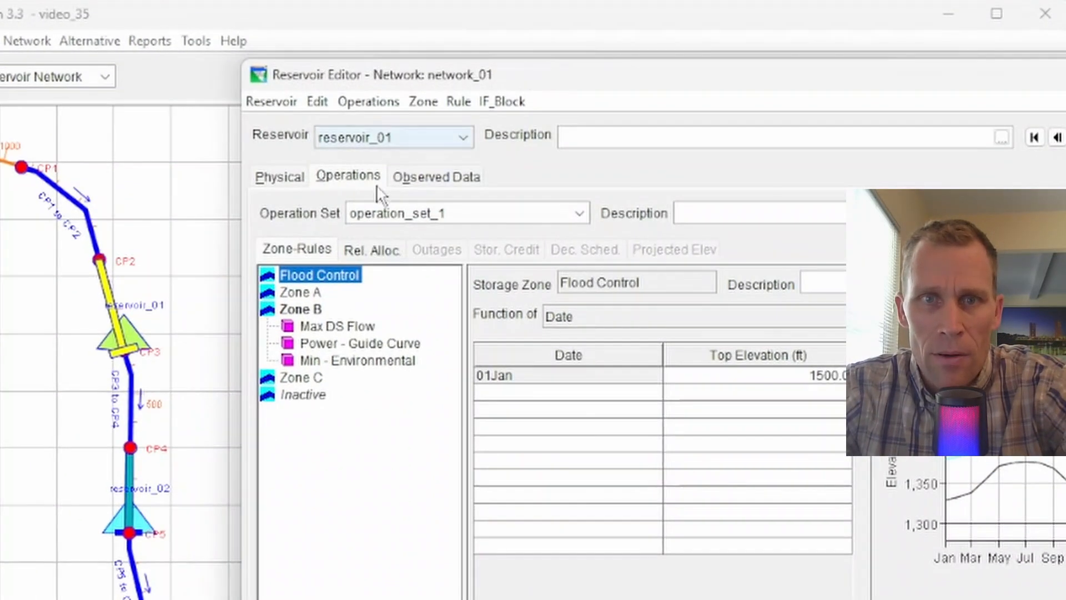
pyautogui.click(272, 182)
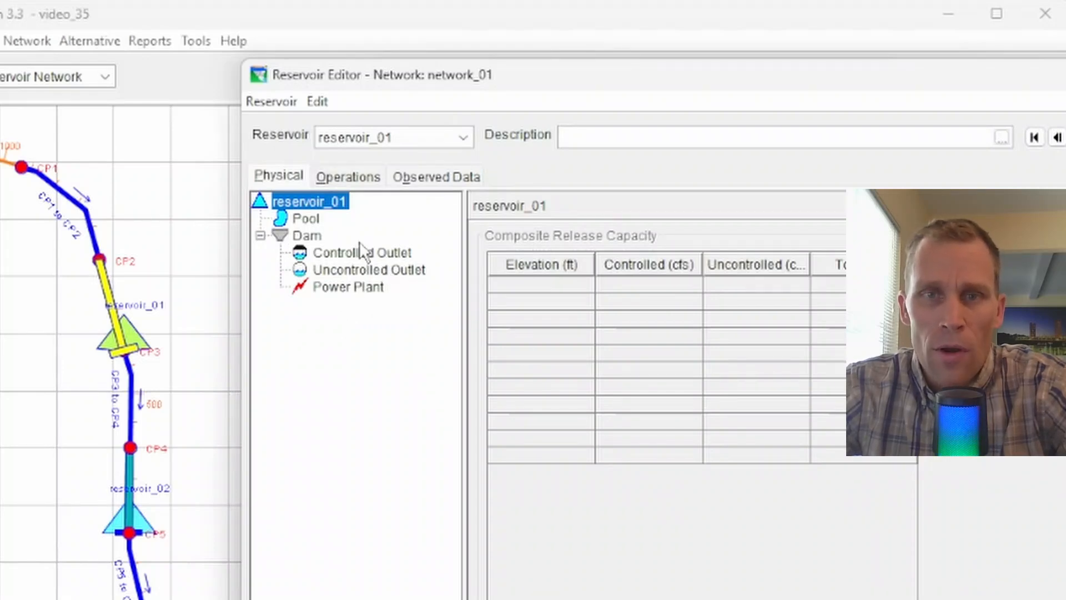
pyautogui.click(346, 180)
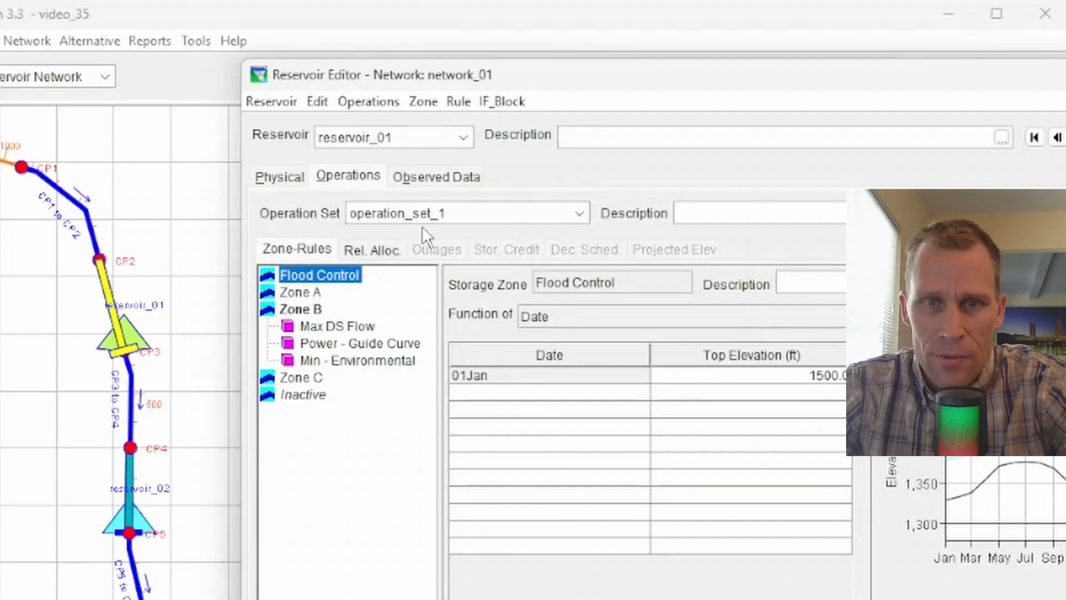
# Start a new operating rule in Zone B of operation_set_1 and name it Tandem.
pyautogui.click(304, 311)
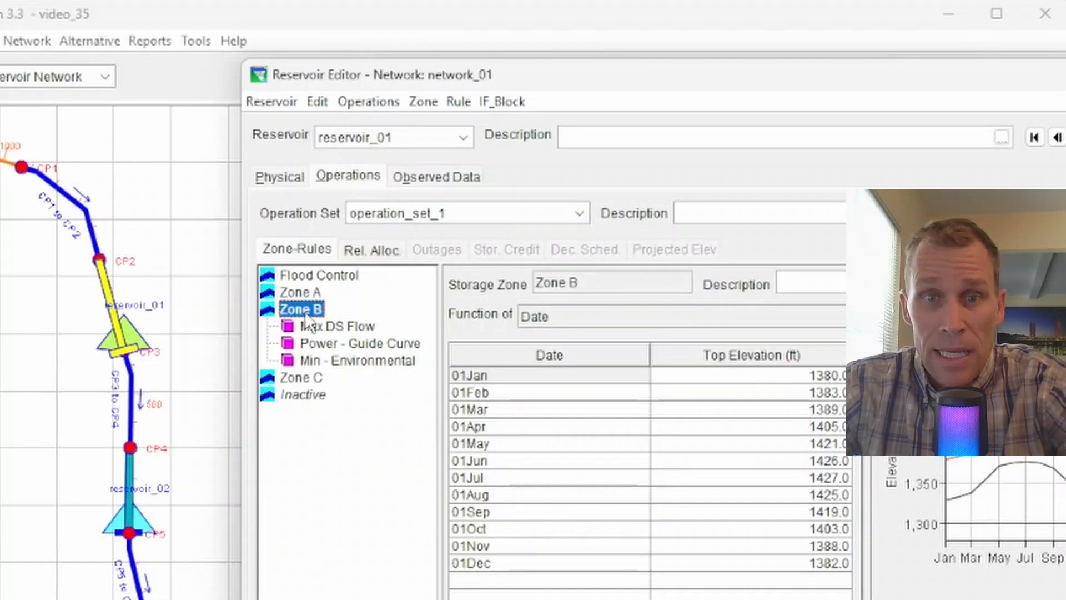
pyautogui.rightClick(314, 311)
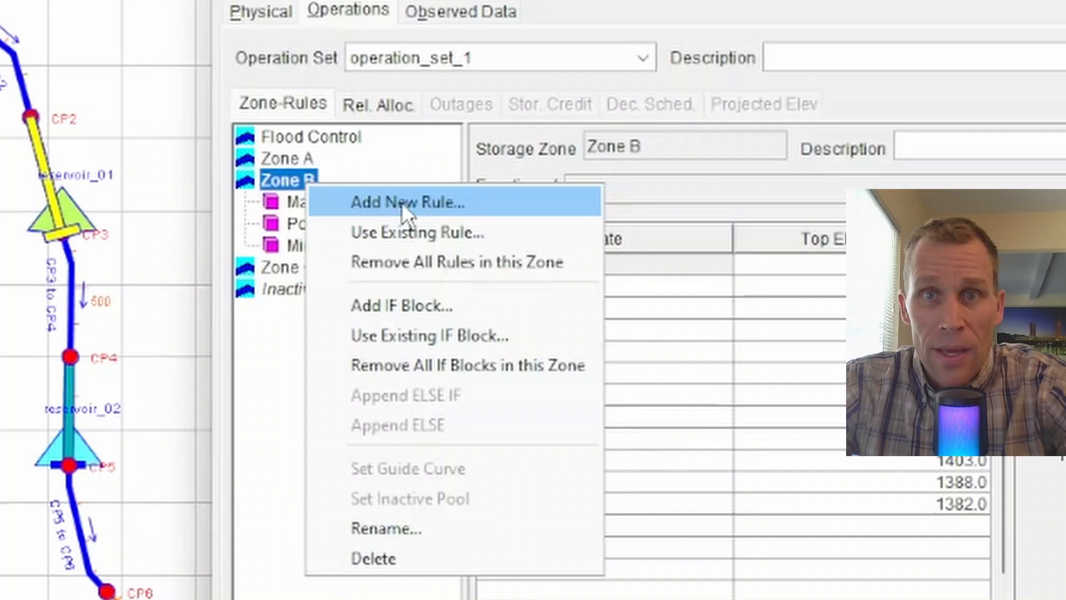
pyautogui.click(476, 204)
pyautogui.moveTo(503, 248); pyautogui.dragTo(524, 362)
pyautogui.click(501, 408)
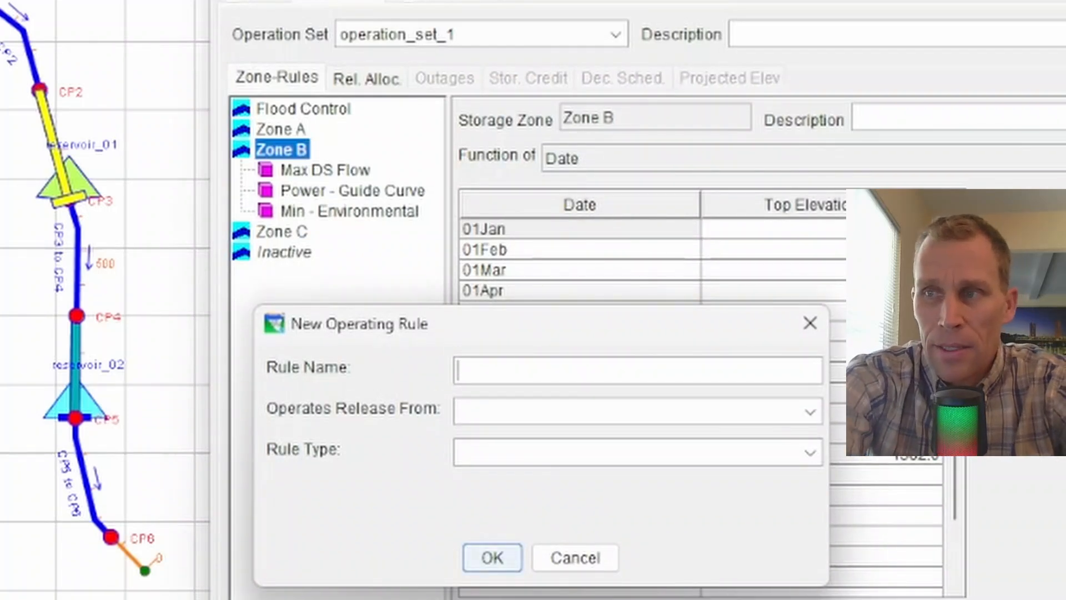
pyautogui.write('Tandem')
pyautogui.press('Tab')
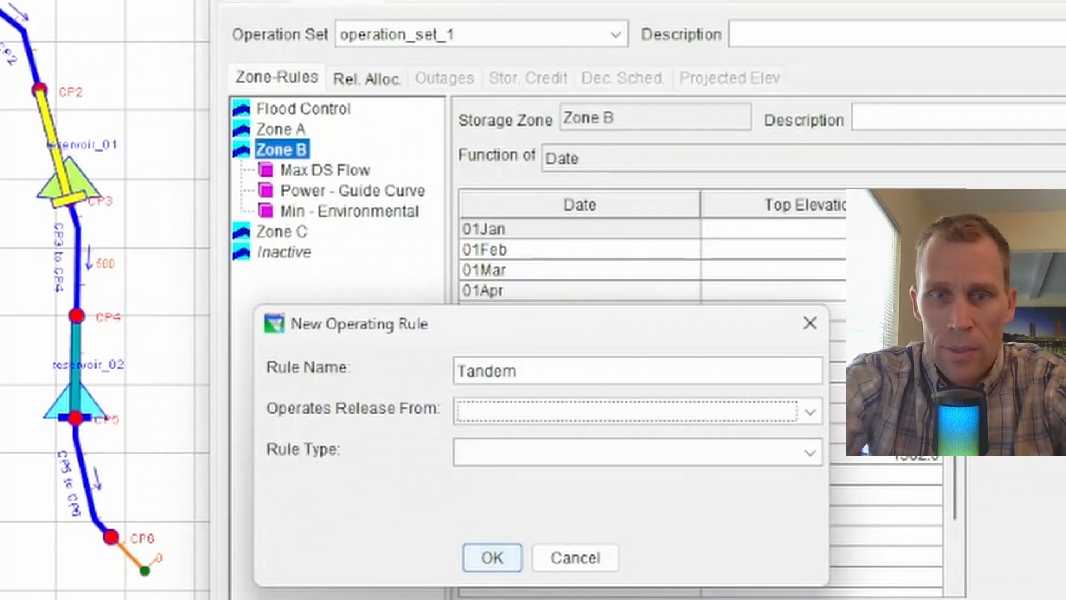
# Make the Tandem rule operate the release from reservoir_01 with rule type Tandem Operation, and create it.
pyautogui.click(674, 414)
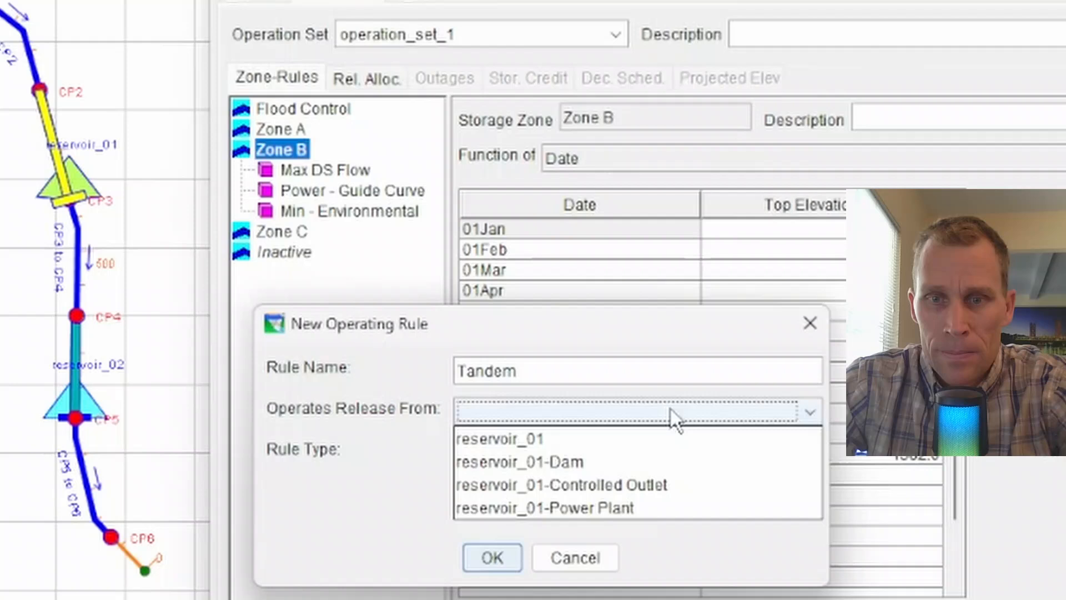
pyautogui.click(657, 441)
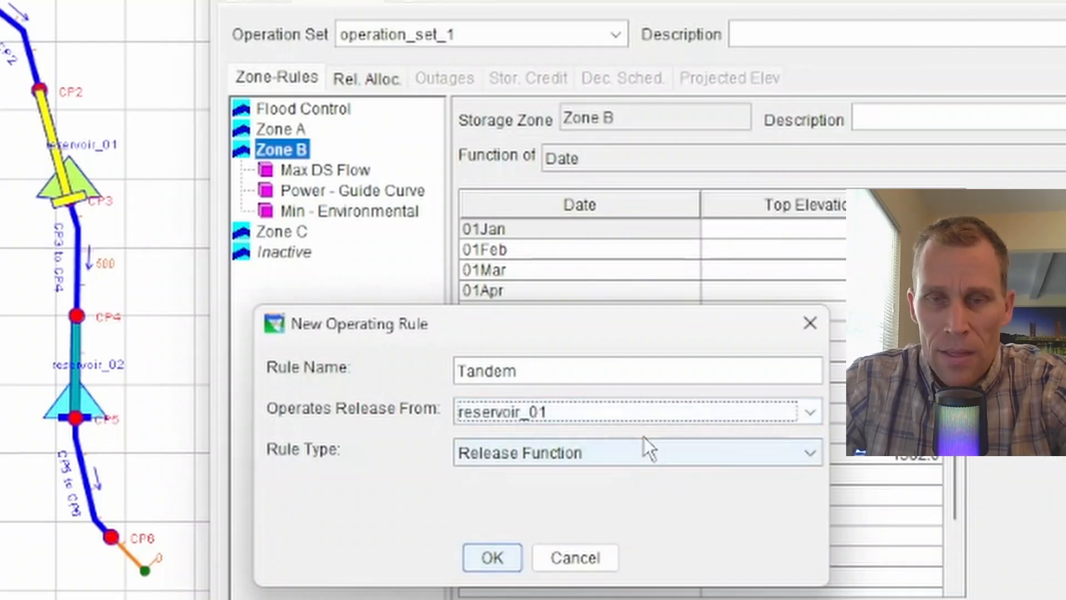
pyautogui.click(644, 414)
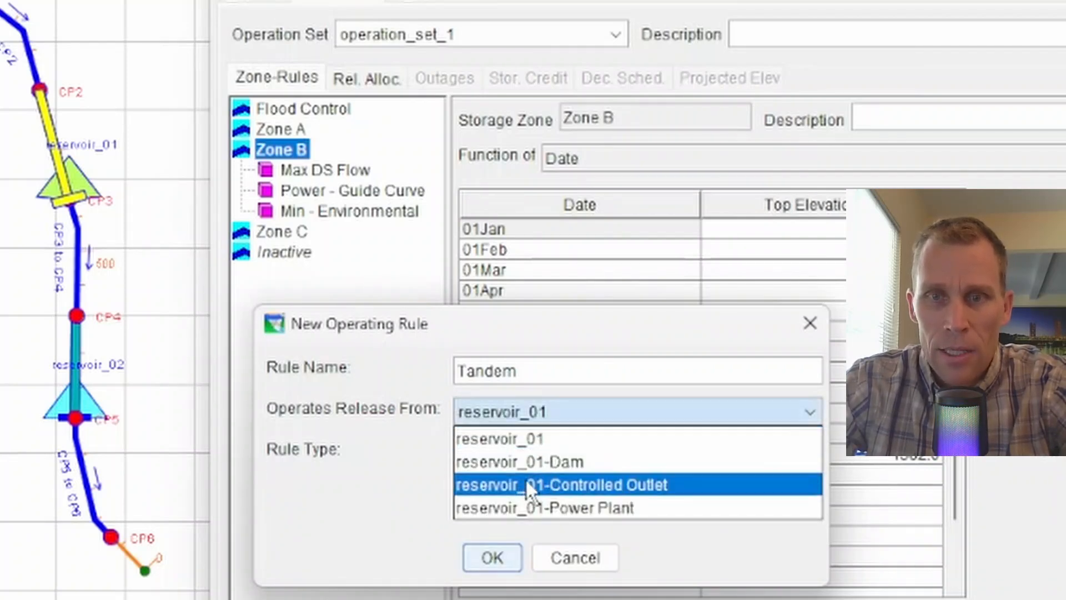
pyautogui.click(534, 439)
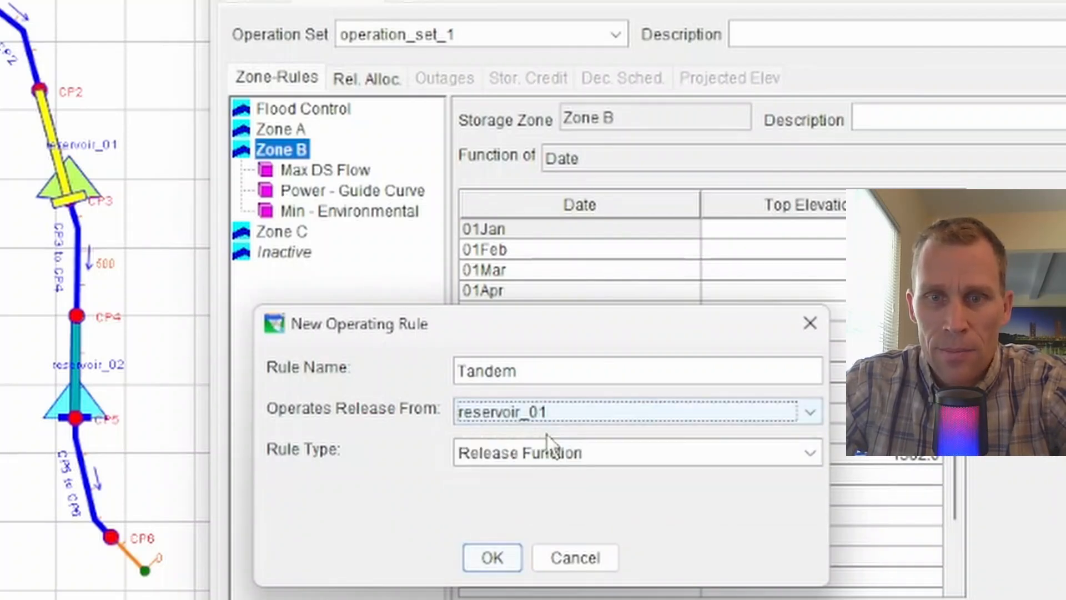
pyautogui.click(598, 454)
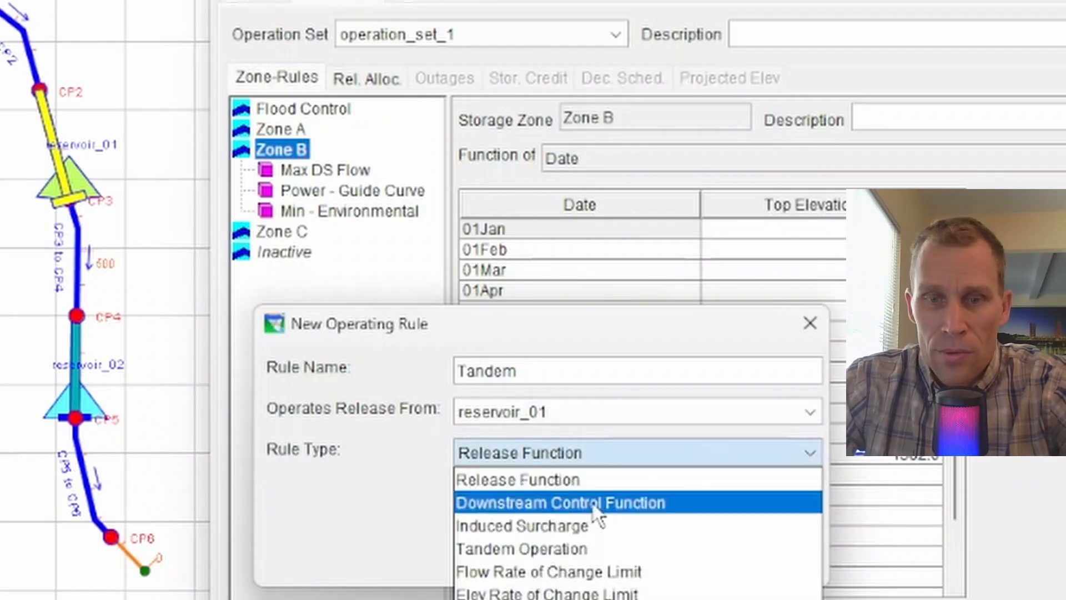
pyautogui.click(563, 549)
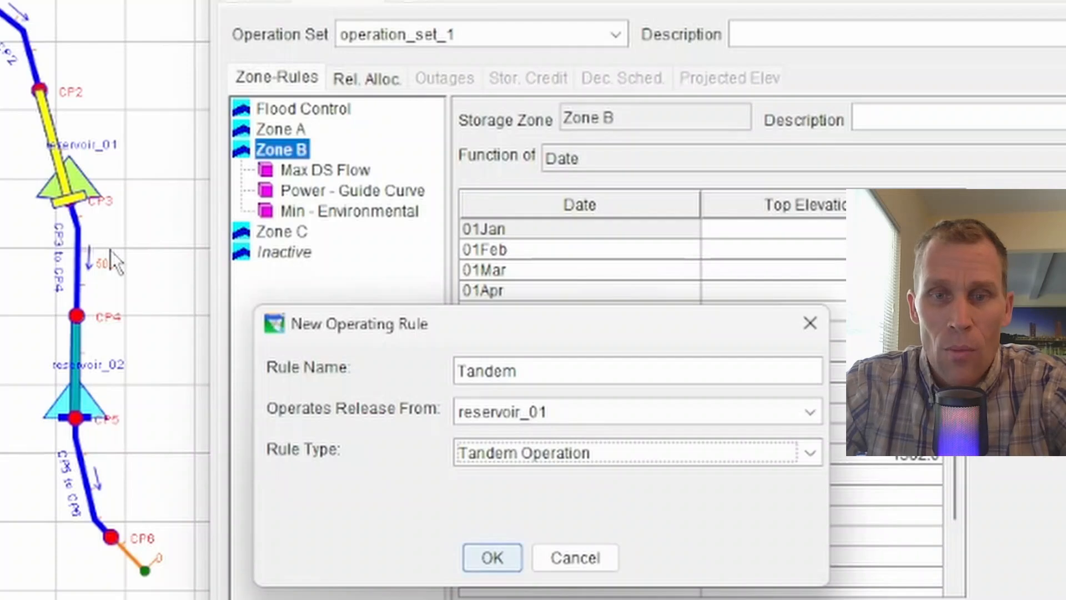
pyautogui.click(494, 559)
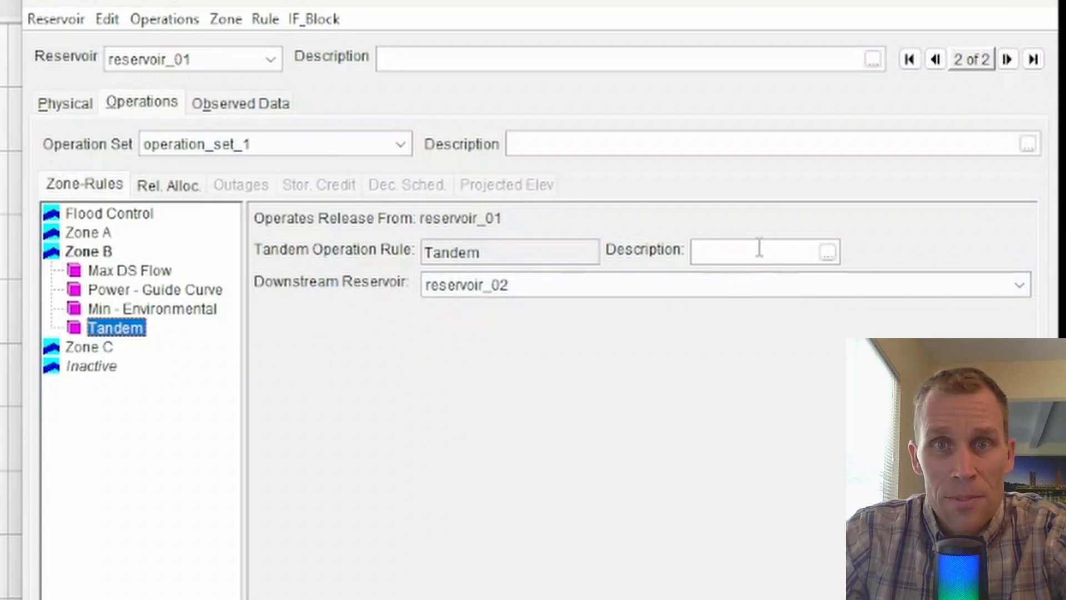
# Set the Tandem rule's downstream reservoir to reservoir_02 and apply the change.
pyautogui.click(489, 292)
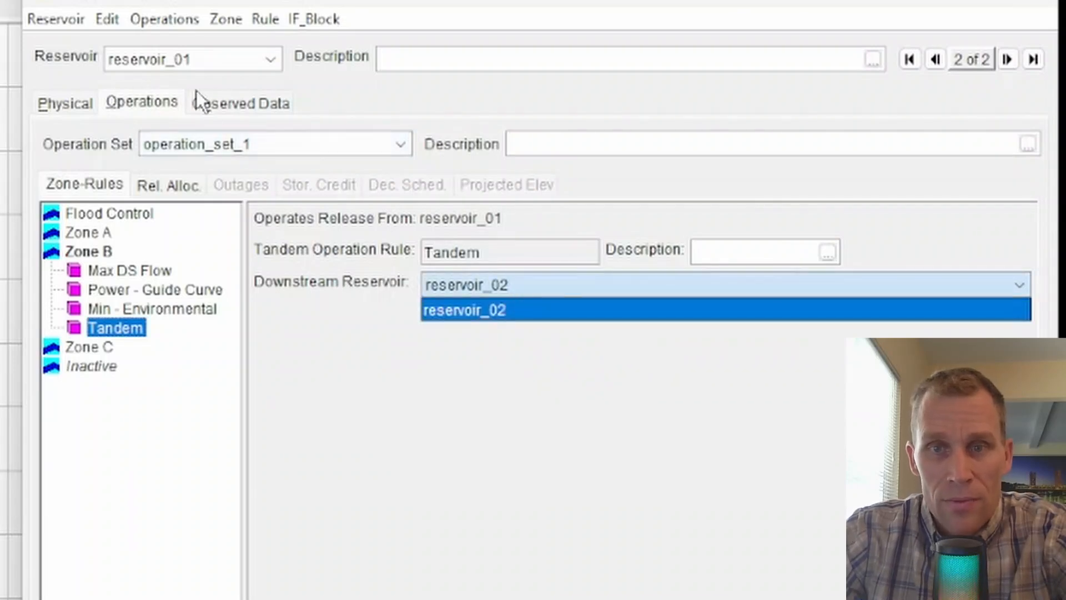
pyautogui.click(543, 311)
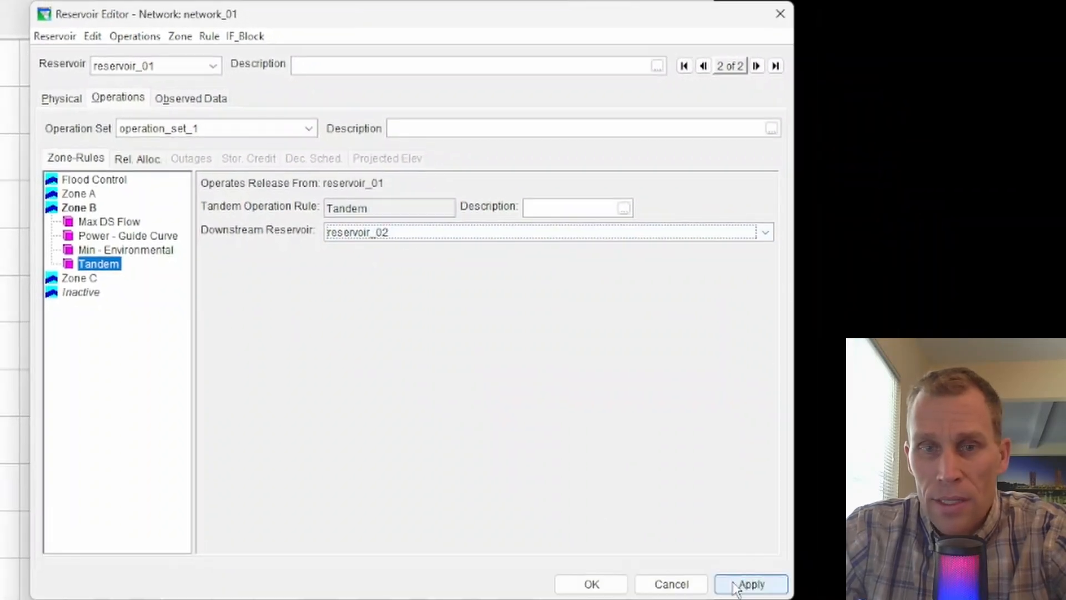
pyautogui.click(736, 586)
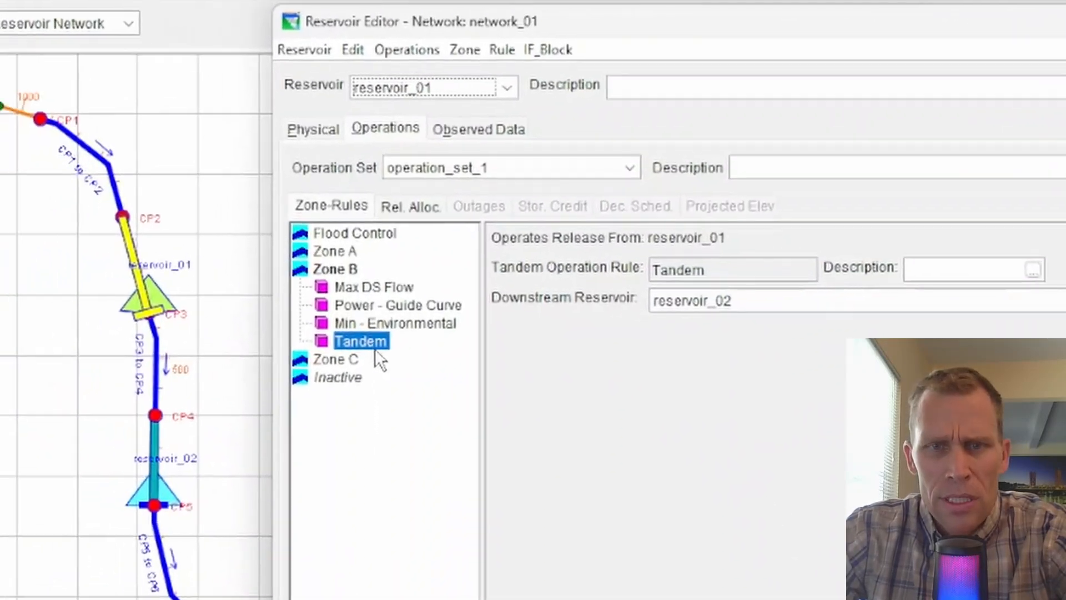
# Rename the Tandem rule as "Tandem - with Reservoir 2" and widen the zone and rule list slightly.
pyautogui.rightClick(110, 264)
pyautogui.click(434, 463)
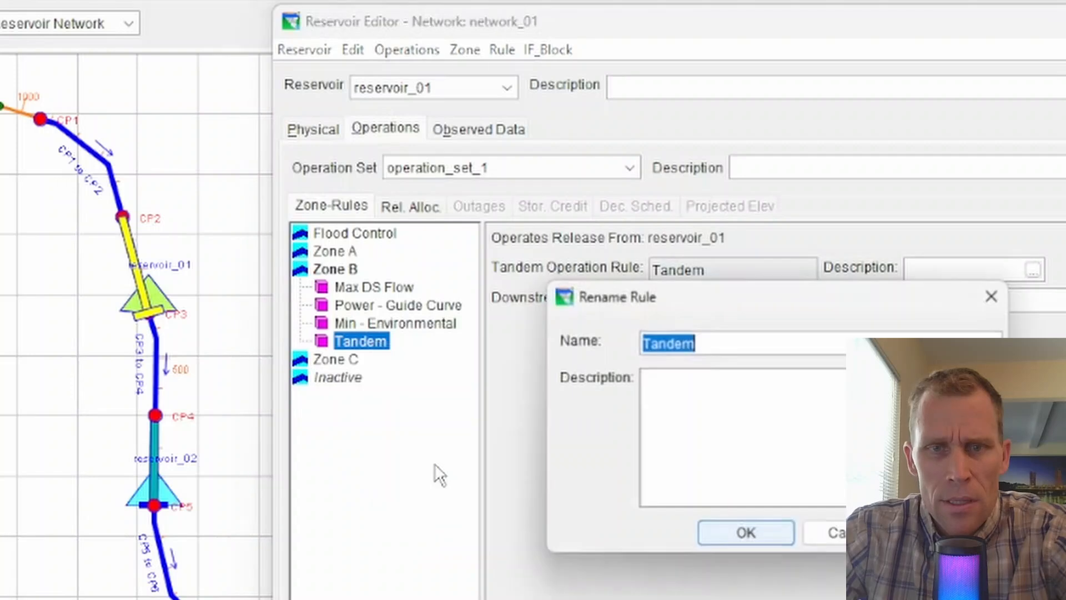
pyautogui.click(731, 351)
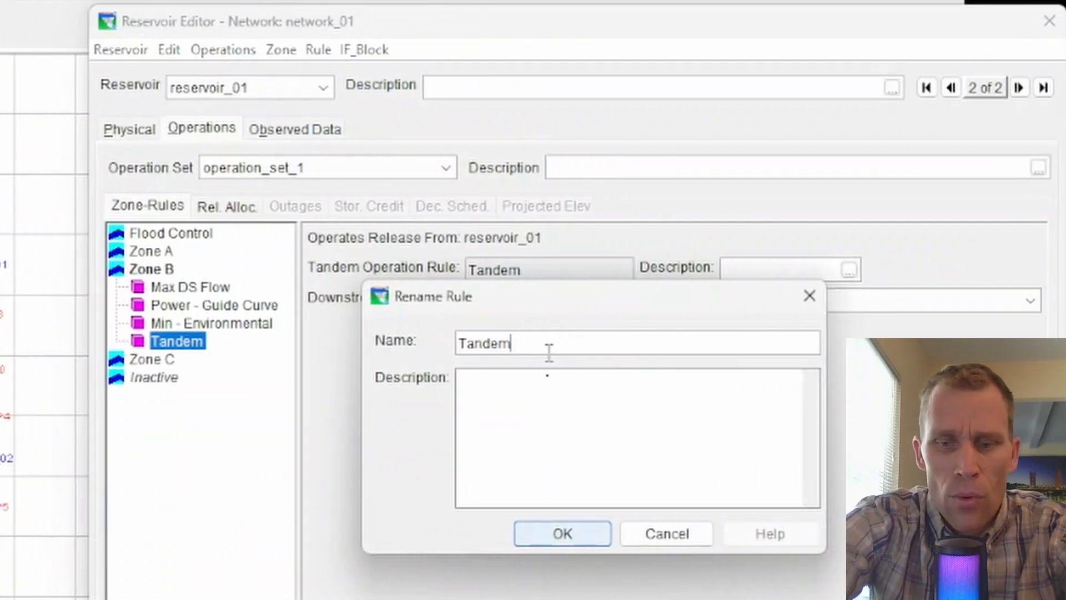
pyautogui.write('- with')
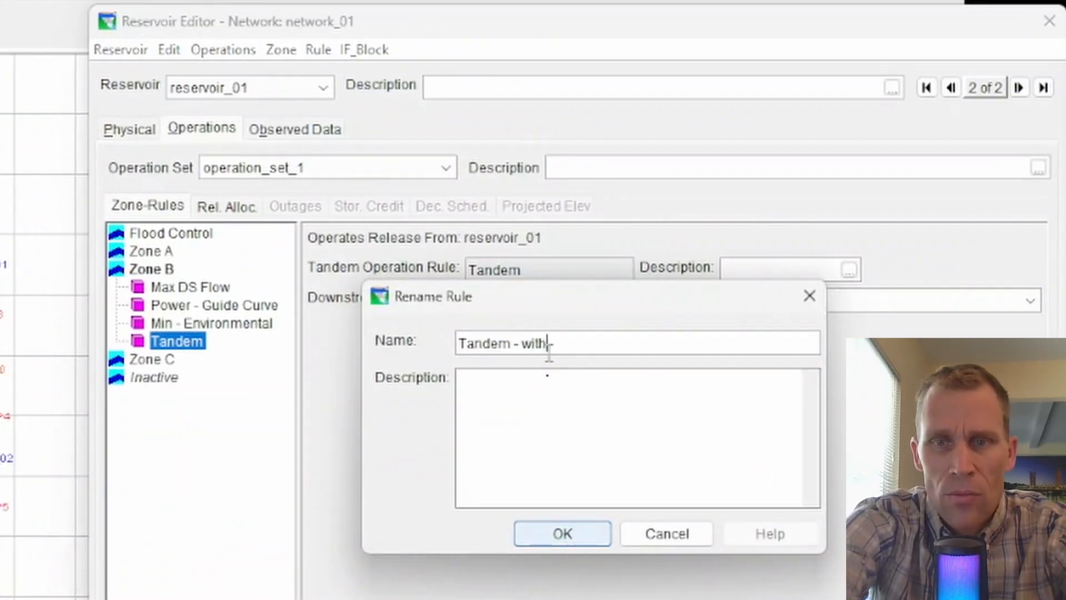
pyautogui.write(' Reservoir 2')
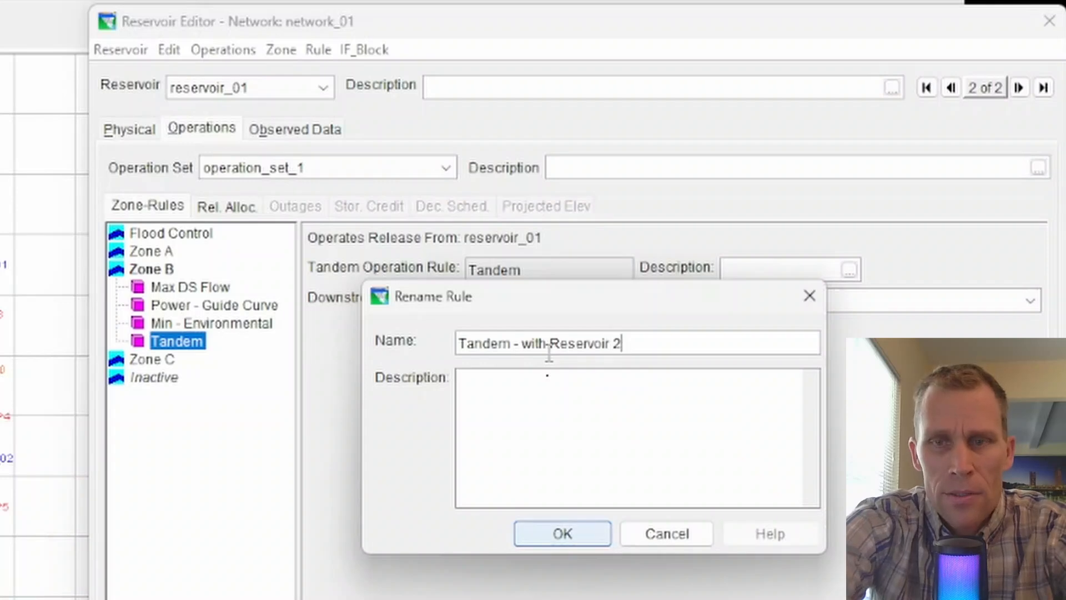
pyautogui.click(561, 533)
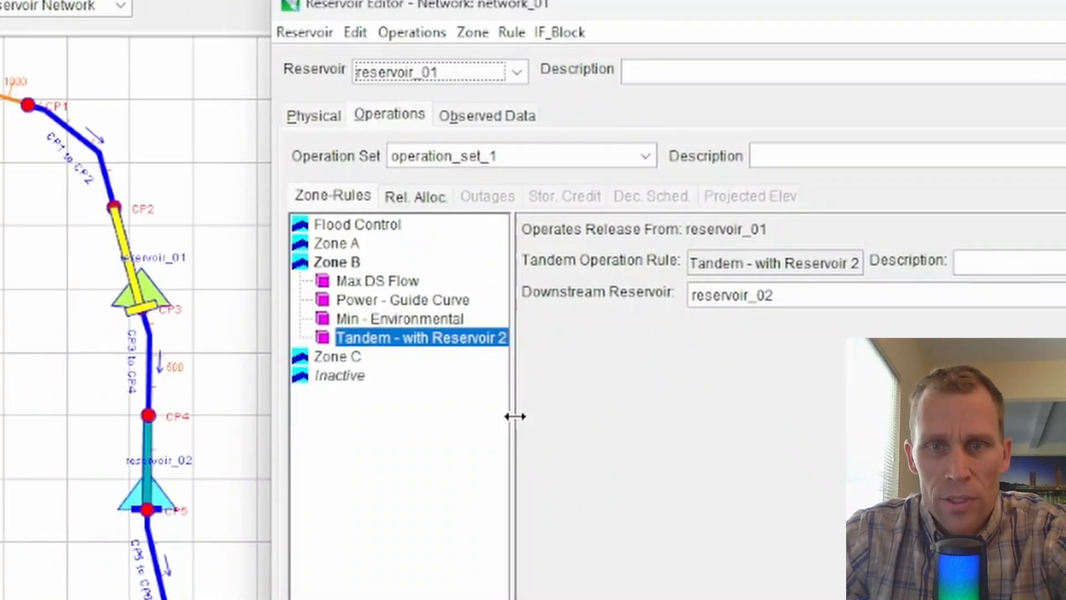
pyautogui.moveTo(514, 416); pyautogui.dragTo(521, 416)
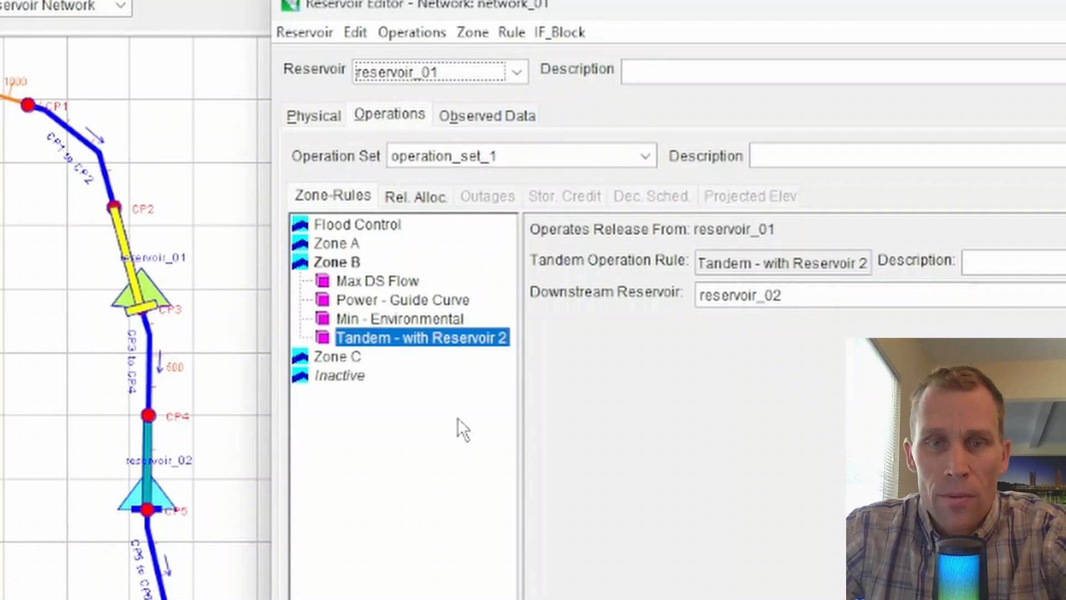
pyautogui.click(408, 337)
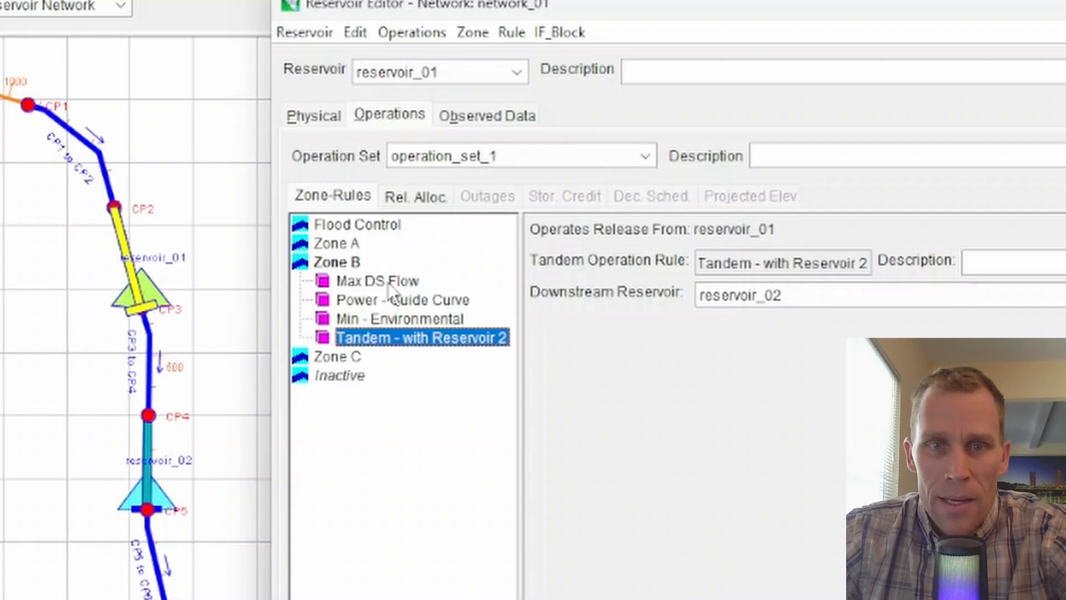
# Start another new operating rule in Zone B and name it "Presecribed Release".
pyautogui.rightClick(354, 267)
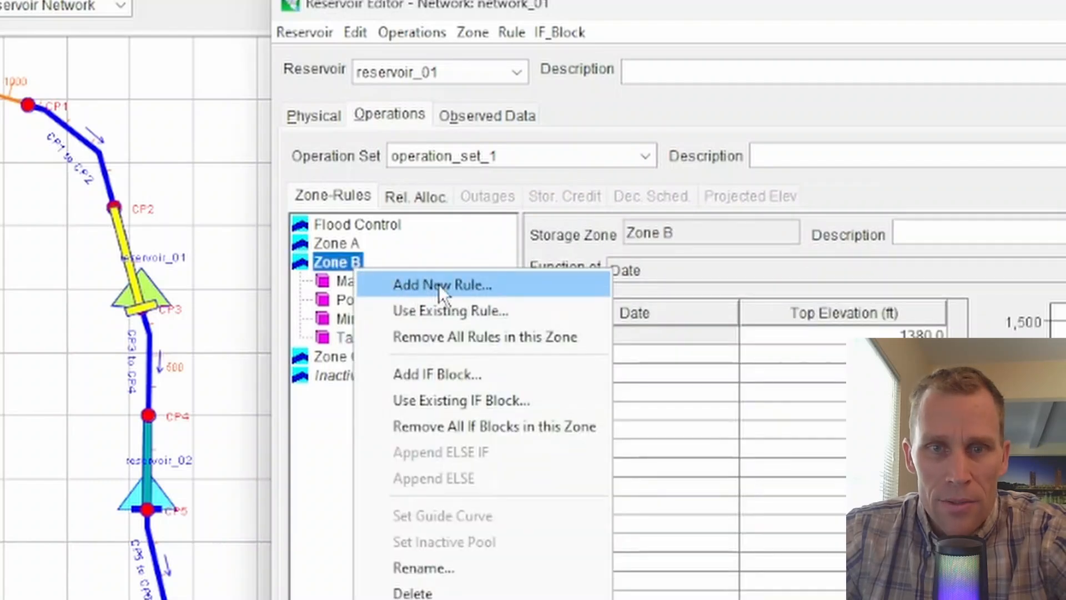
pyautogui.click(472, 284)
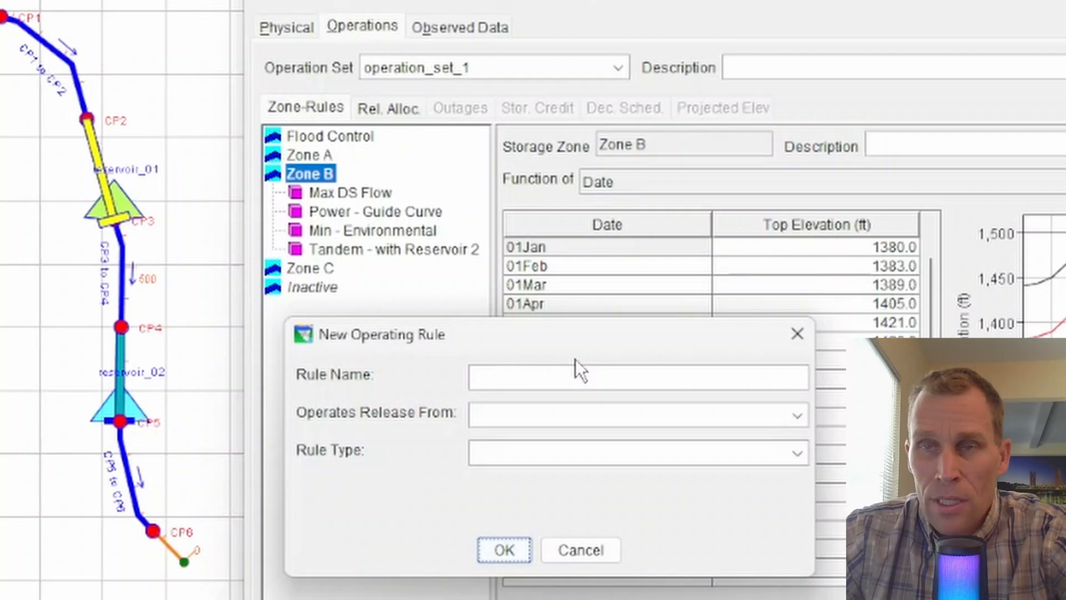
pyautogui.click(571, 375)
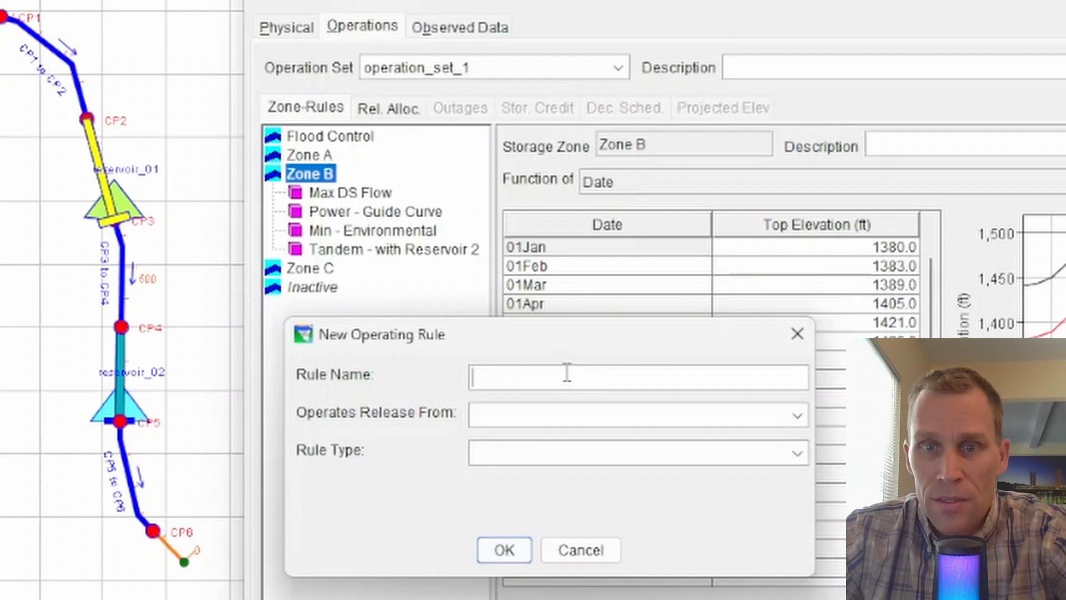
pyautogui.write('P')
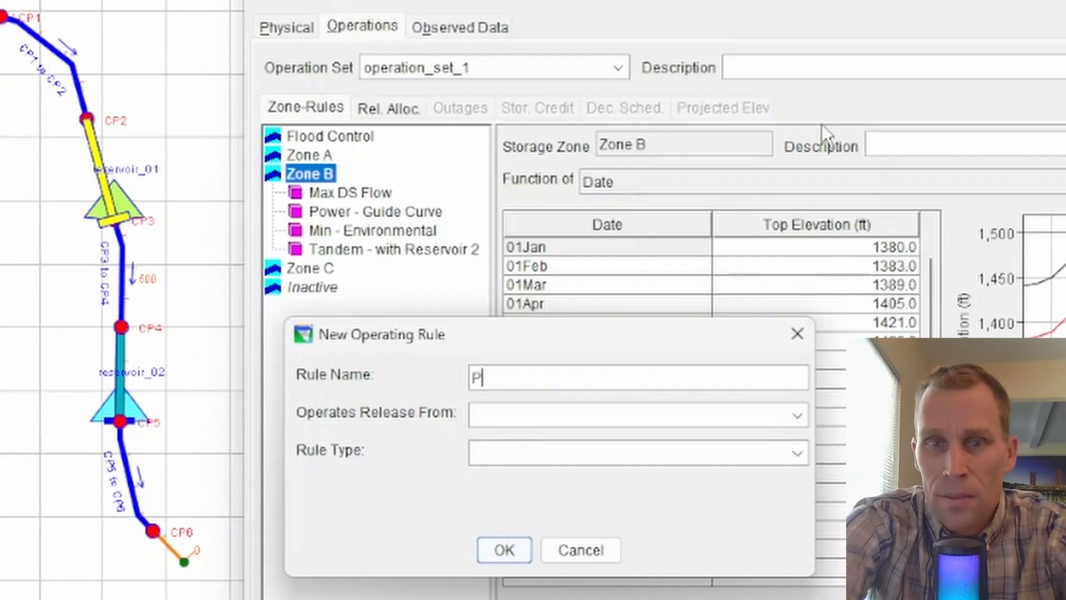
pyautogui.write('rescribed Release')
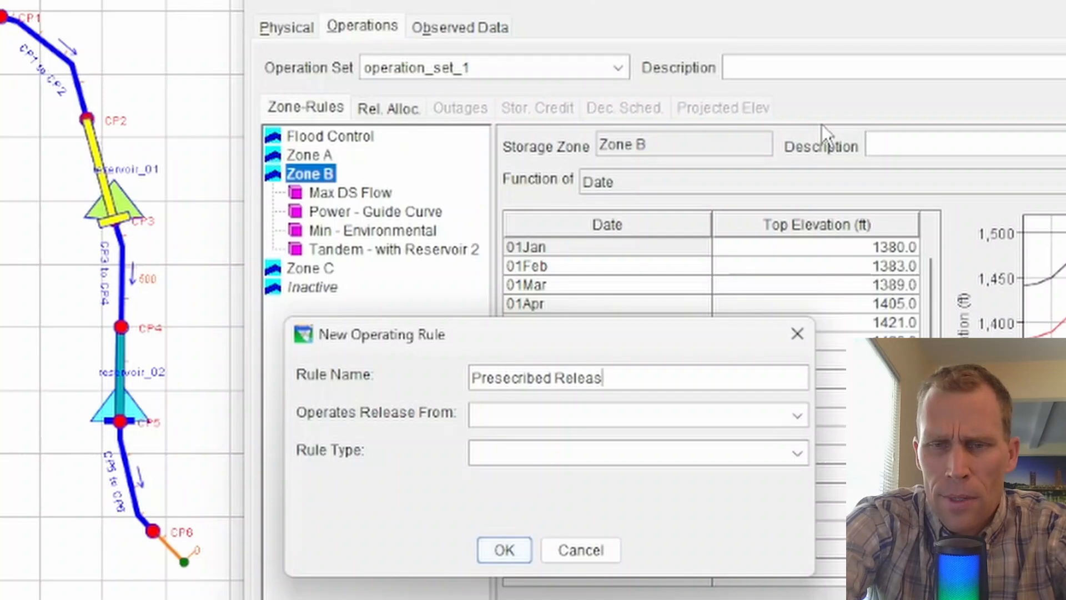
# Try reservoir_01 and reservoir_01-Controlled Outlet as the new rule's release source, checking the rule types offered for each.
pyautogui.click(503, 414)
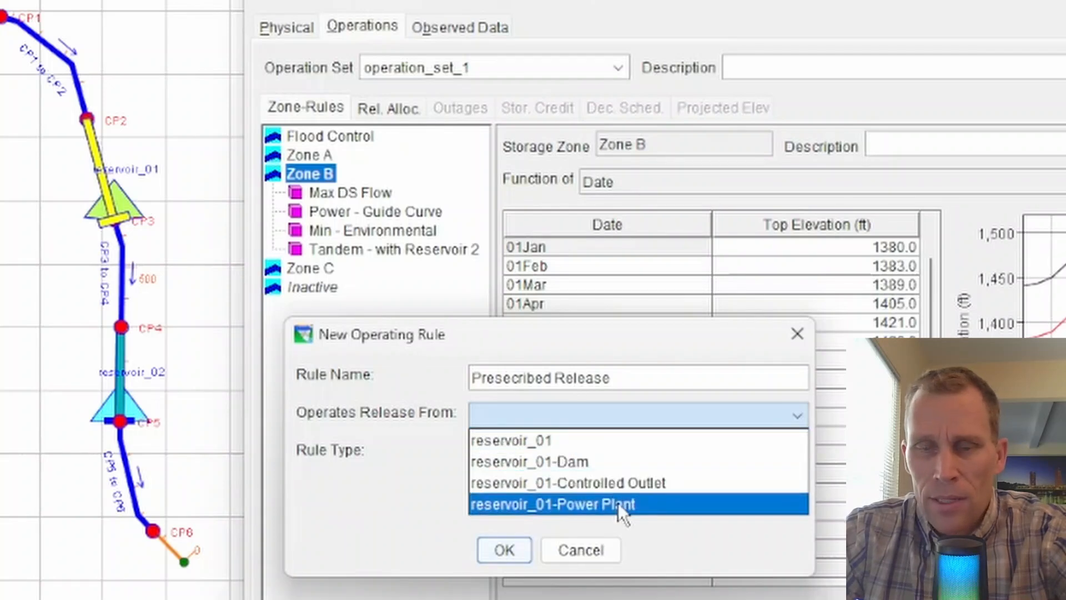
pyautogui.click(577, 441)
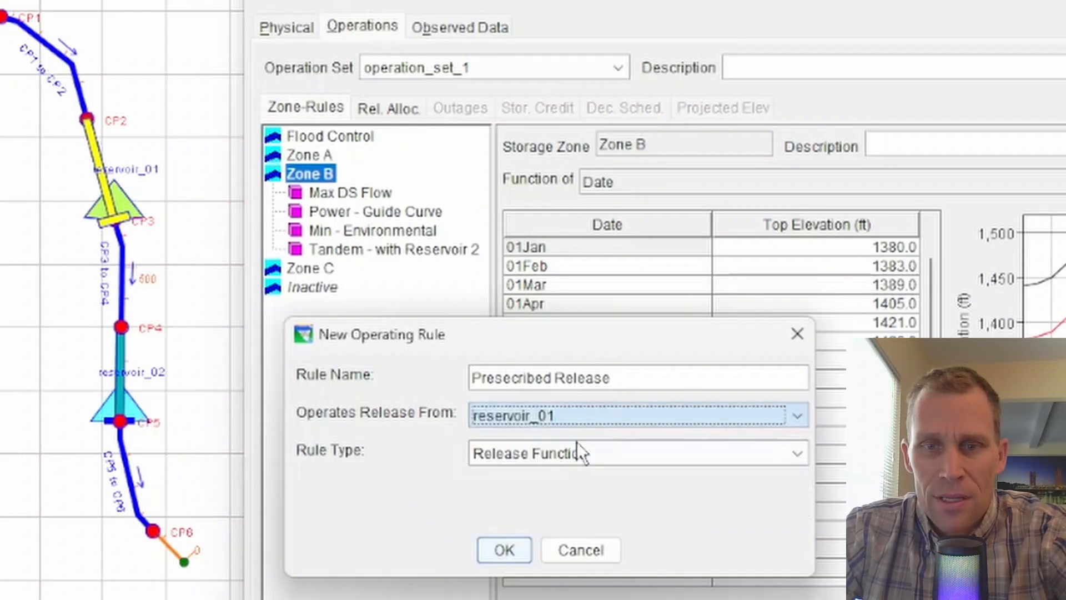
pyautogui.click(611, 453)
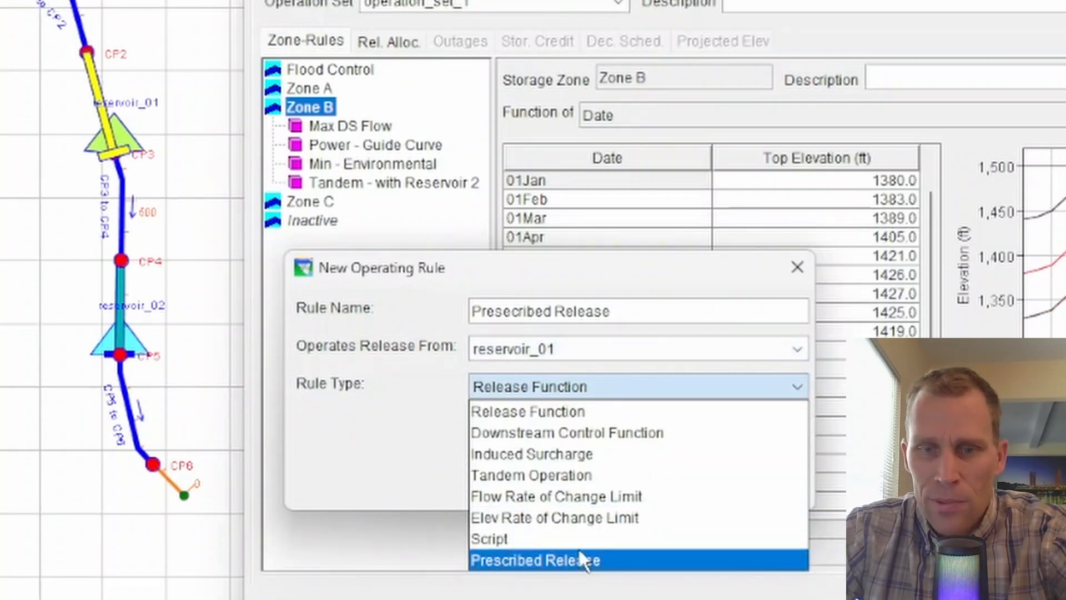
pyautogui.click(601, 348)
pyautogui.click(618, 421)
pyautogui.click(630, 387)
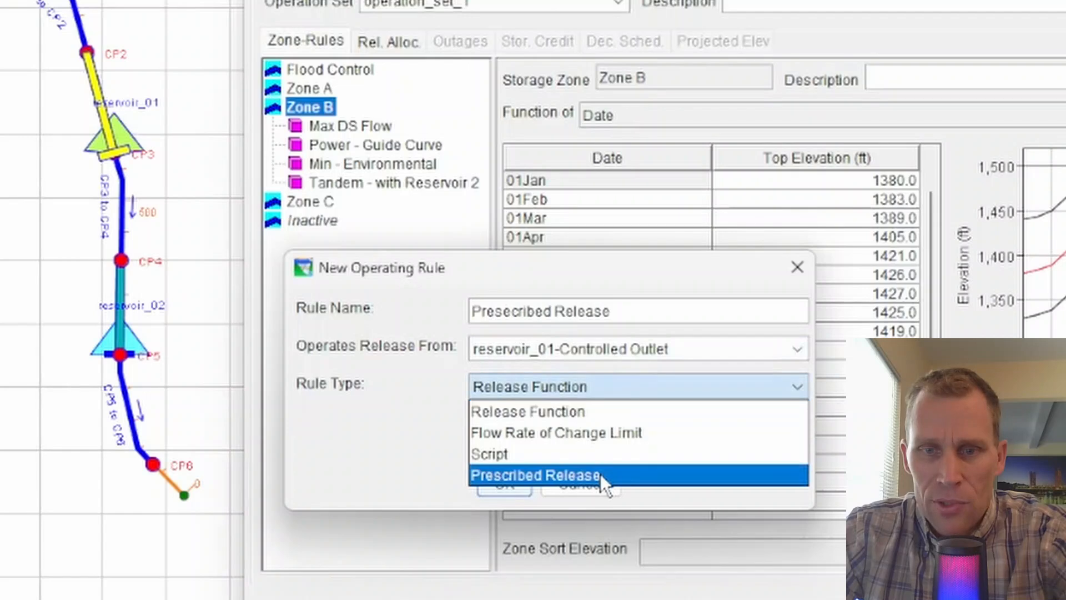
# Make the rule operate the release from reservoir_01-Dam with rule type Prescribed Release, and create it.
pyautogui.click(638, 350)
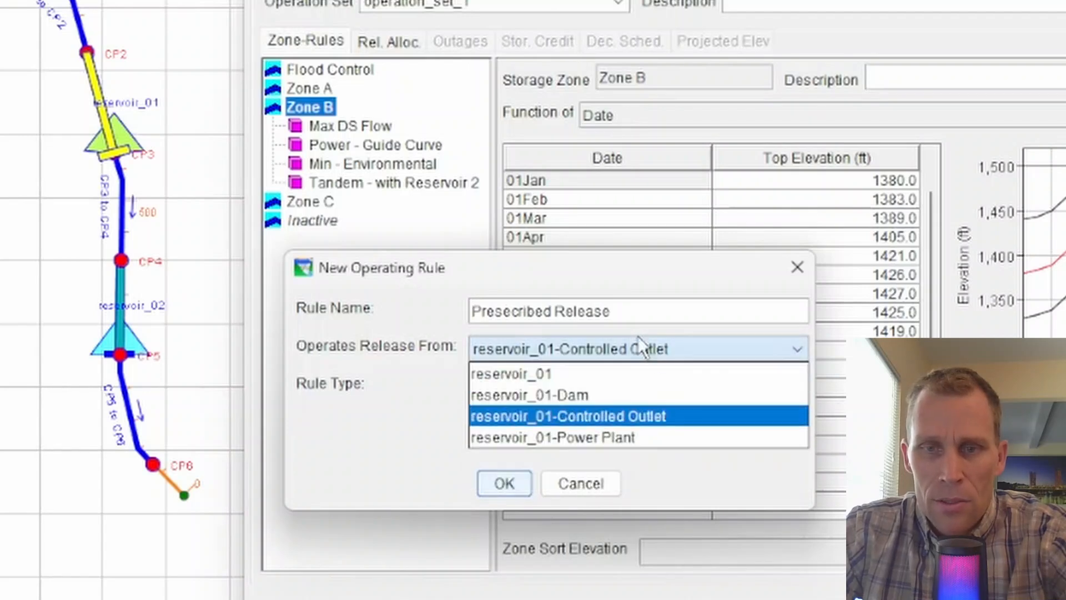
pyautogui.click(649, 352)
pyautogui.click(649, 352)
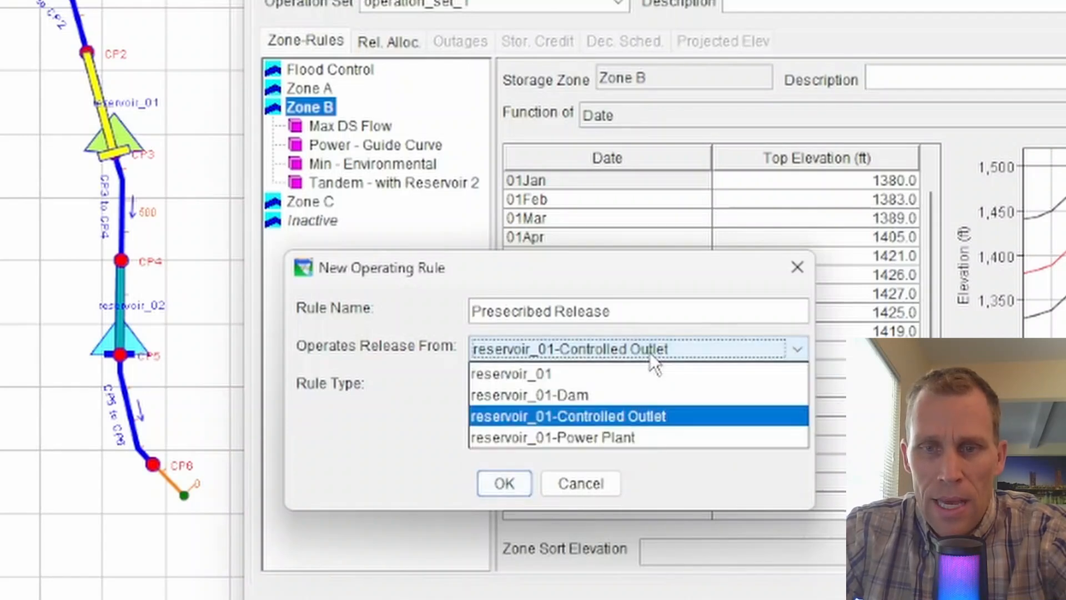
pyautogui.click(616, 396)
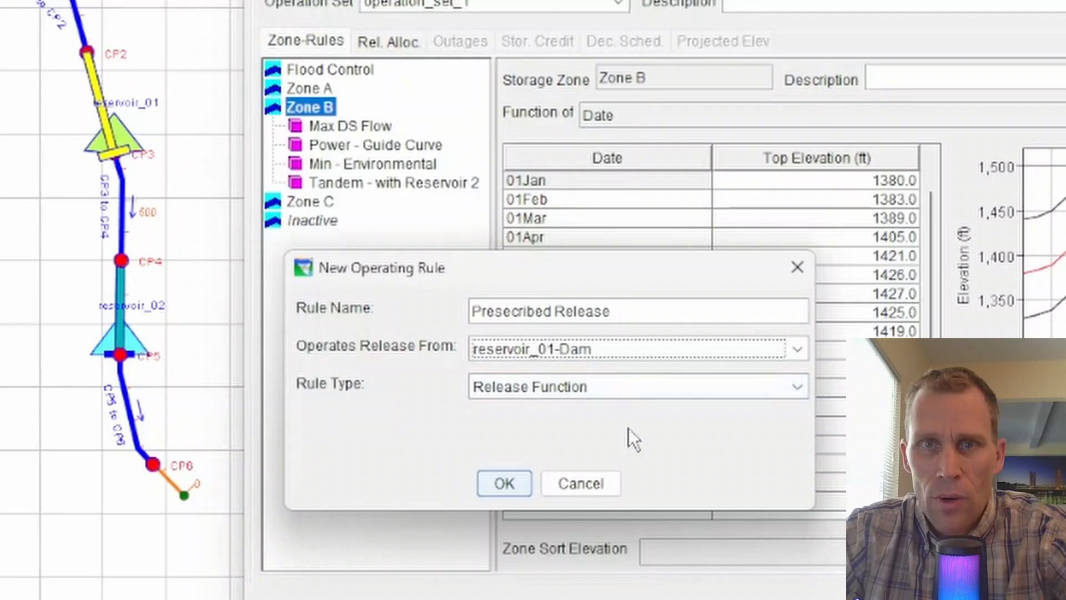
pyautogui.click(610, 389)
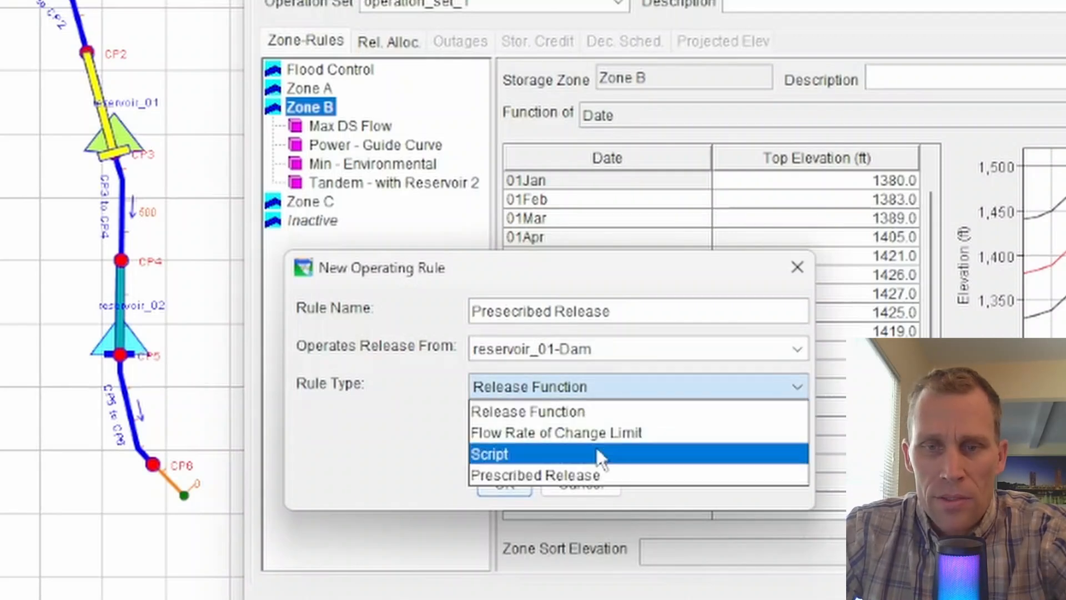
pyautogui.click(588, 475)
pyautogui.click(515, 481)
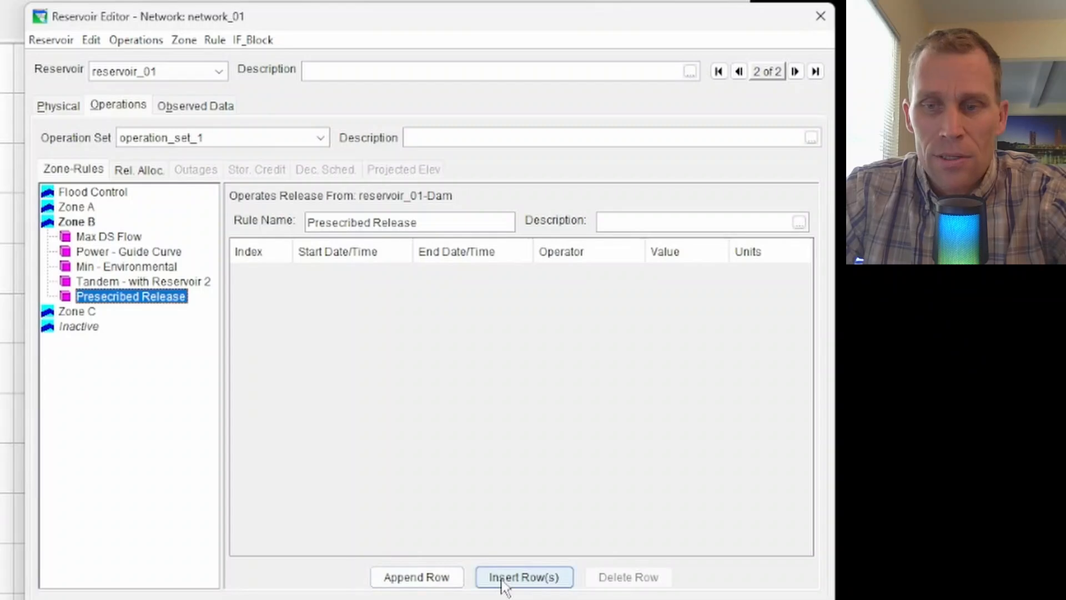
# Append a row to the Presecribed Release rule and set its start date and time to 08Jul2024 0800.
pyautogui.click(436, 580)
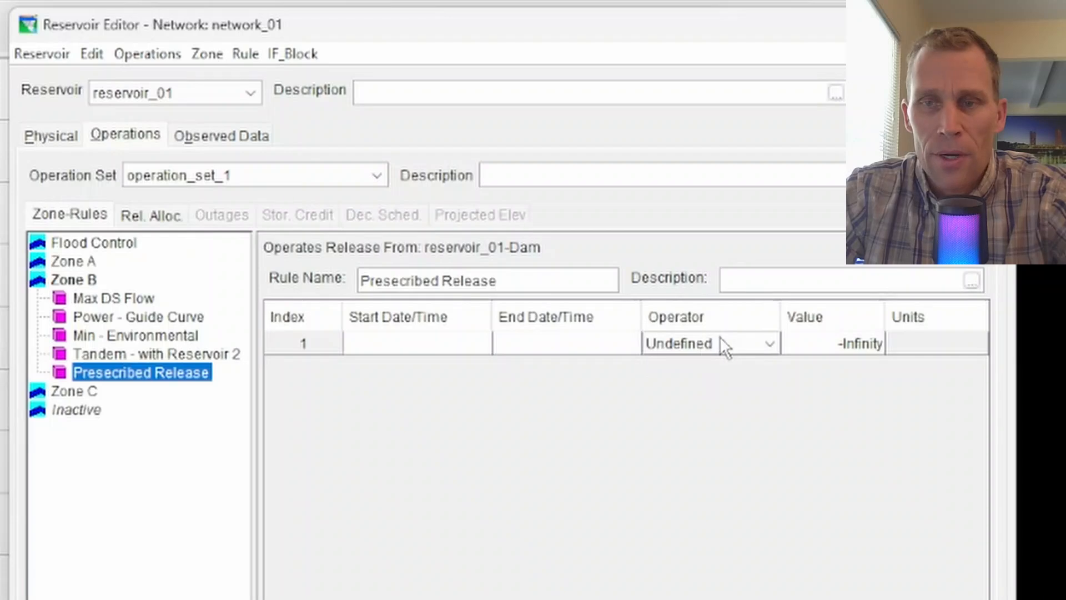
pyautogui.click(410, 346)
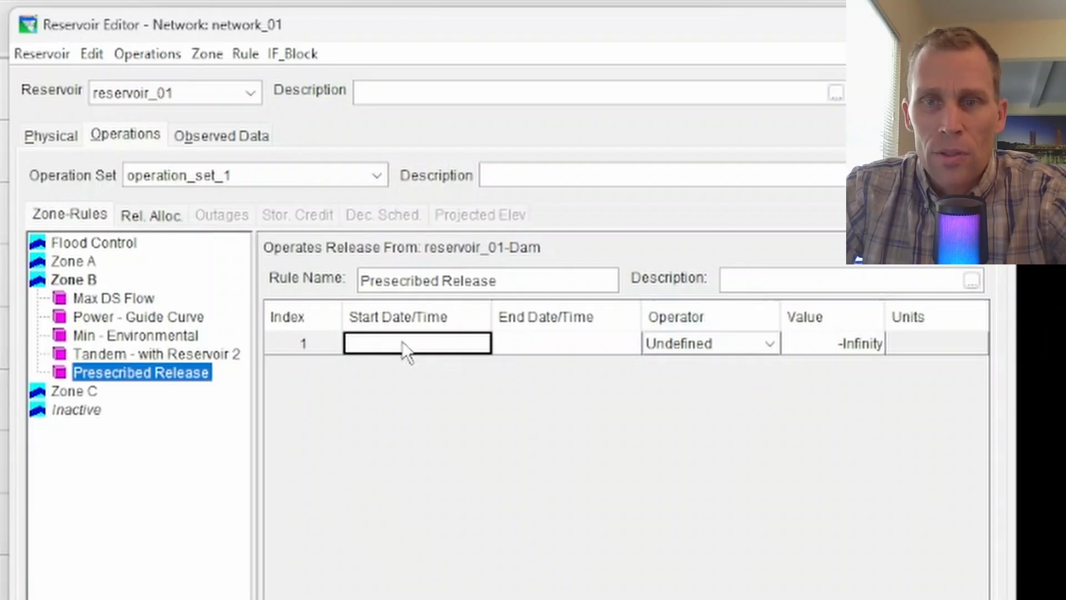
pyautogui.click(403, 342)
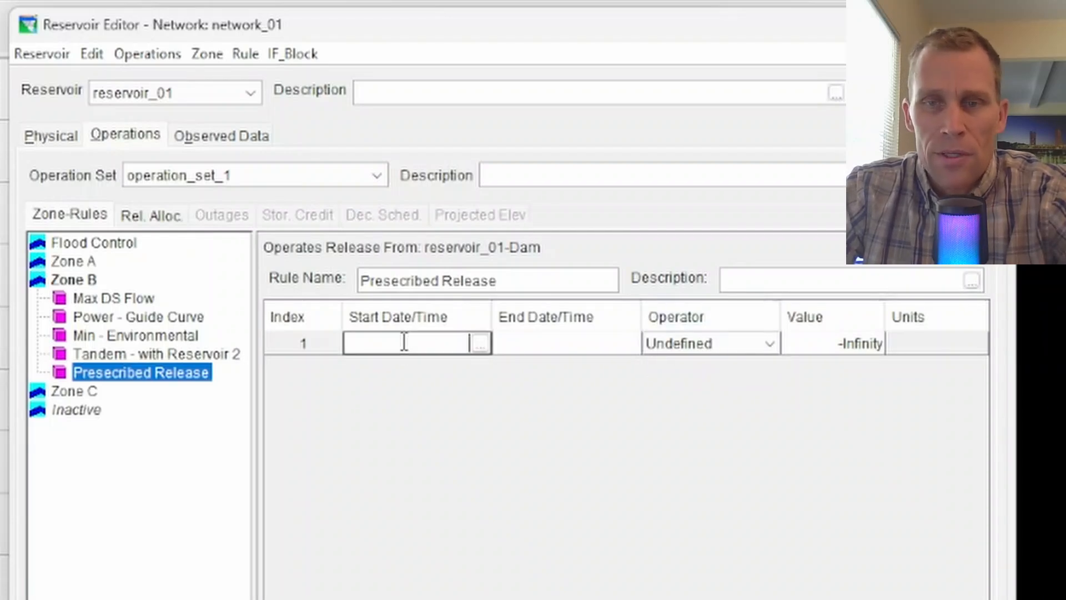
pyautogui.click(480, 344)
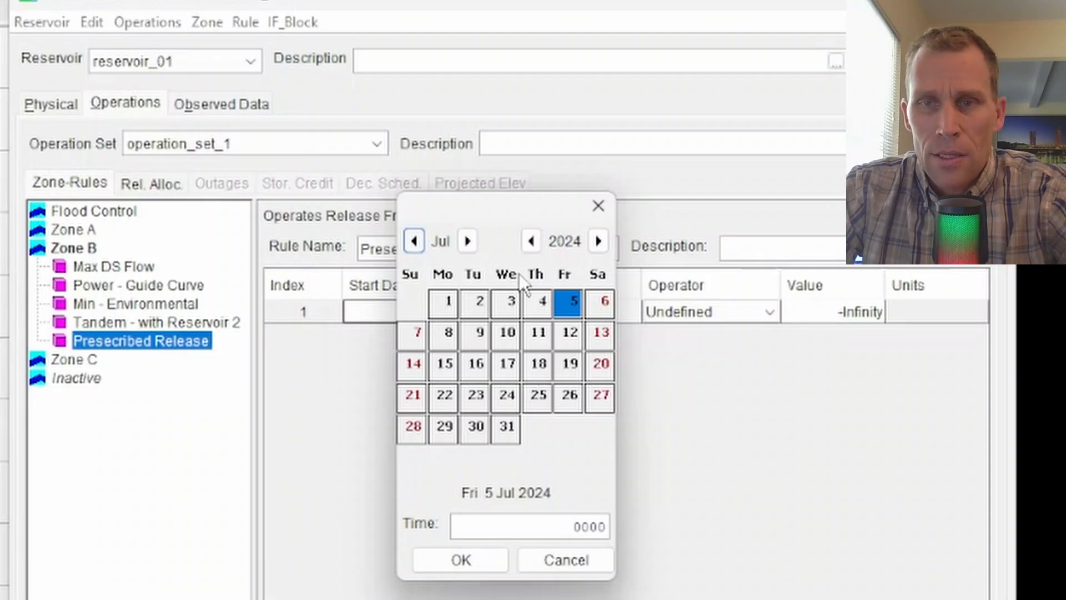
pyautogui.click(447, 344)
pyautogui.click(571, 526)
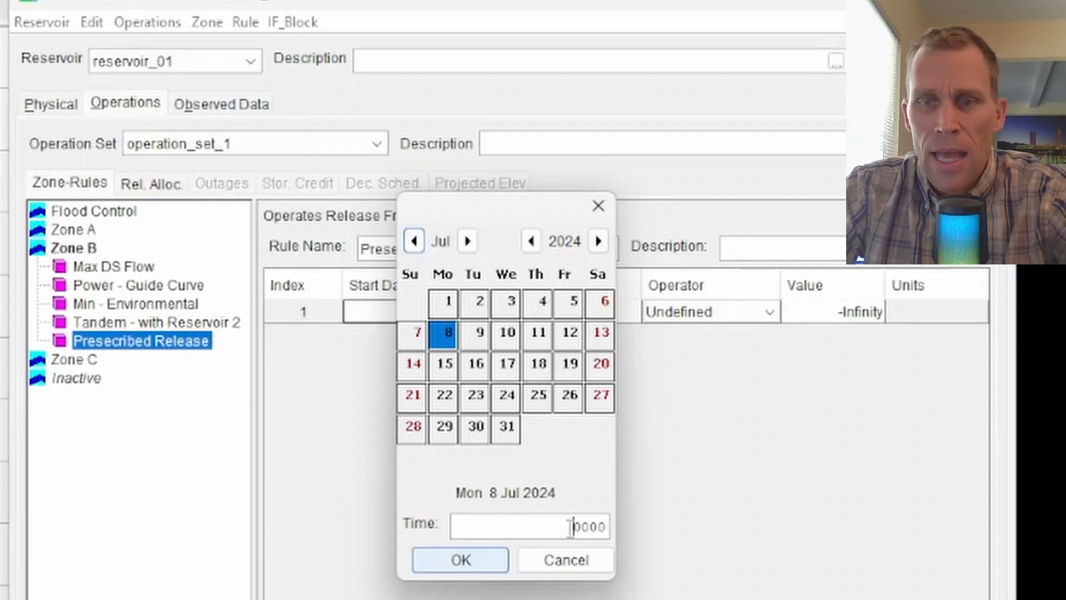
pyautogui.doubleClick(570, 526)
pyautogui.write('0800')
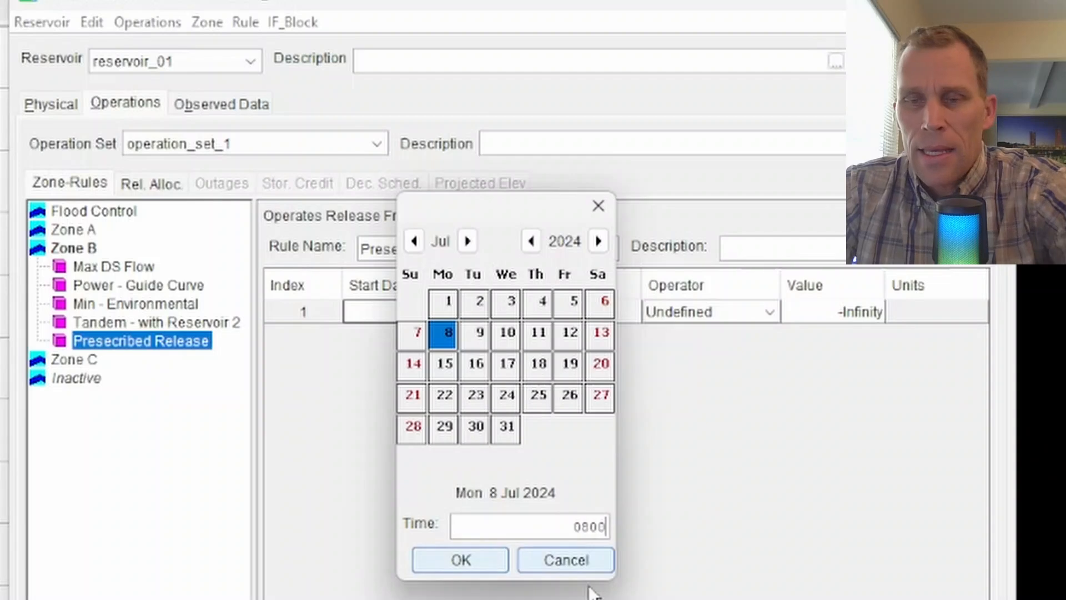
pyautogui.click(478, 559)
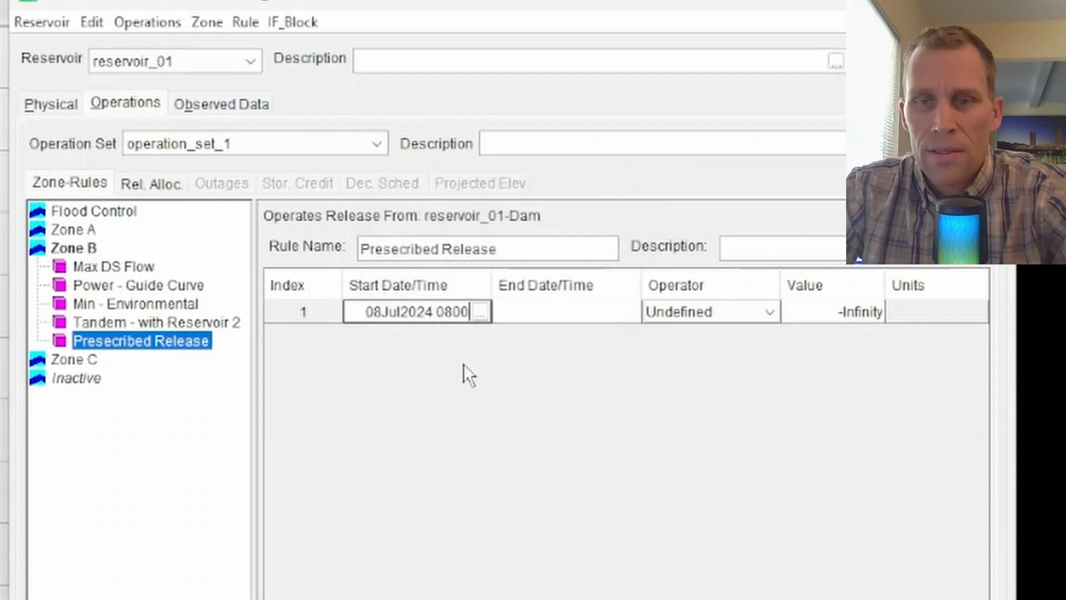
# Set the row's end date and time to 09Jul2024 1700.
pyautogui.click(542, 318)
pyautogui.click(630, 312)
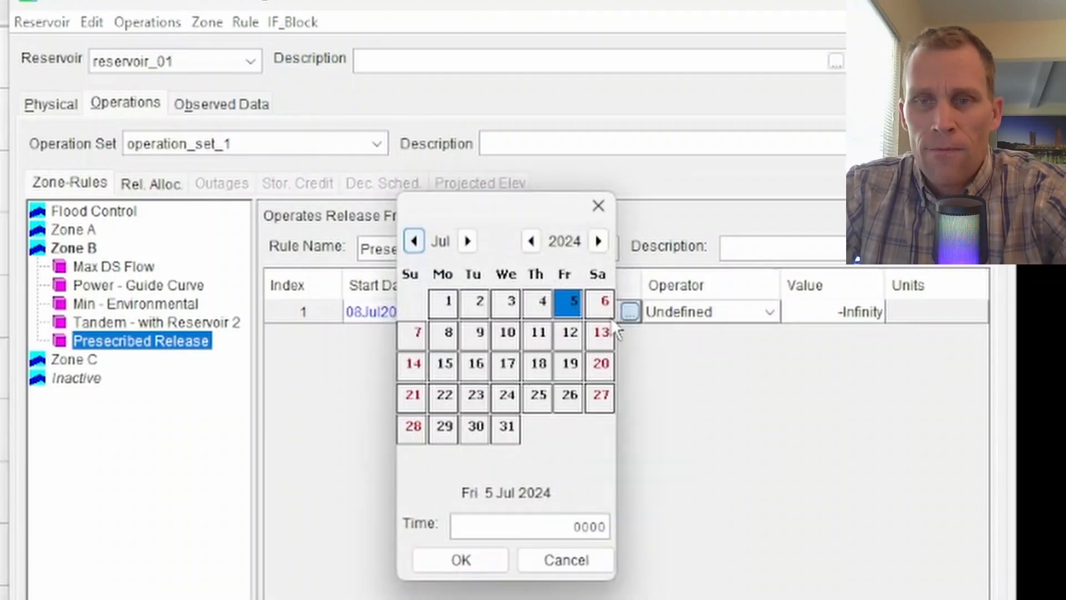
pyautogui.click(477, 333)
pyautogui.click(538, 524)
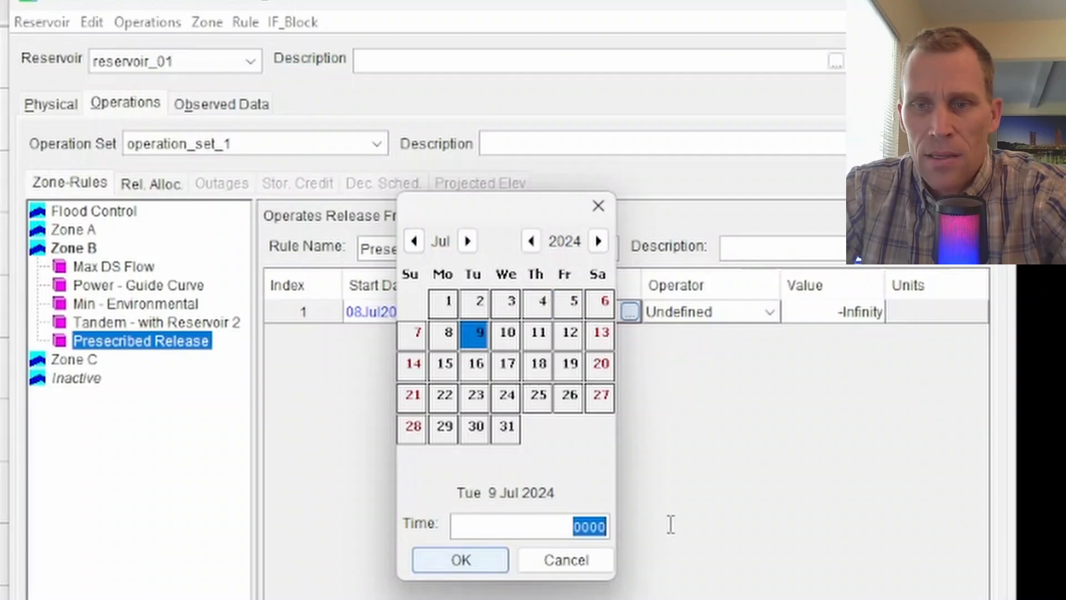
pyautogui.write('170')
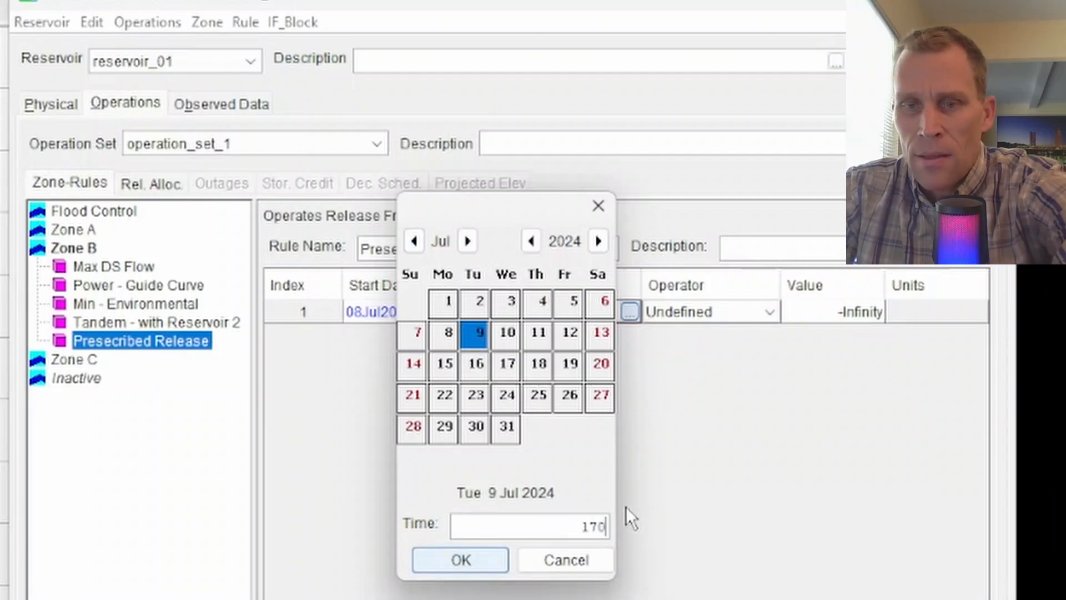
pyautogui.write('0')
pyautogui.click(465, 560)
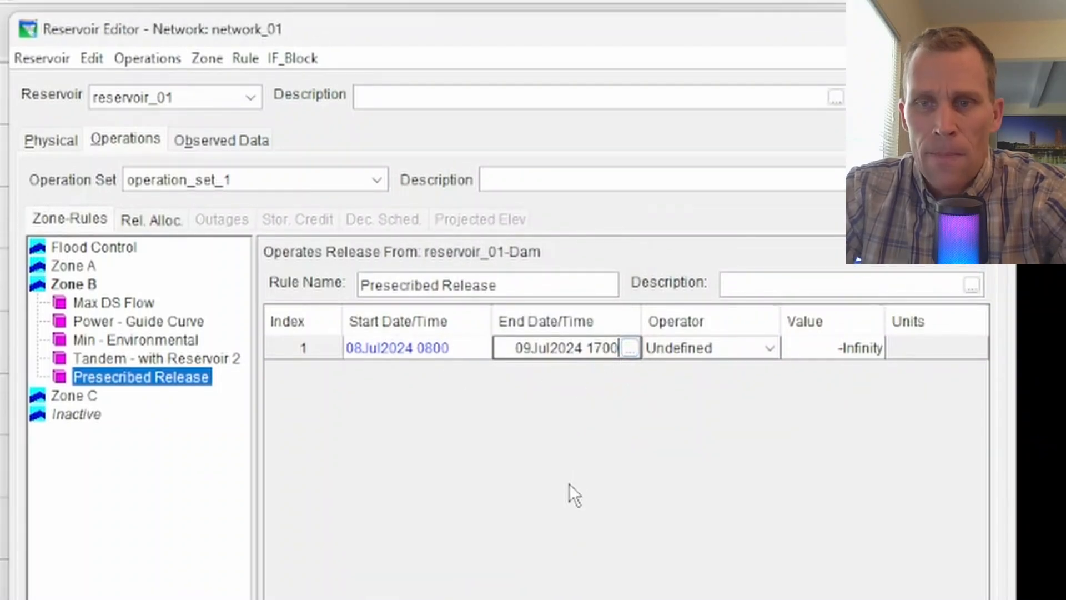
# Review the available release operators and set the row's operator to Rel % Inflow.
pyautogui.click(771, 349)
pyautogui.scroll(1, 738, 400)
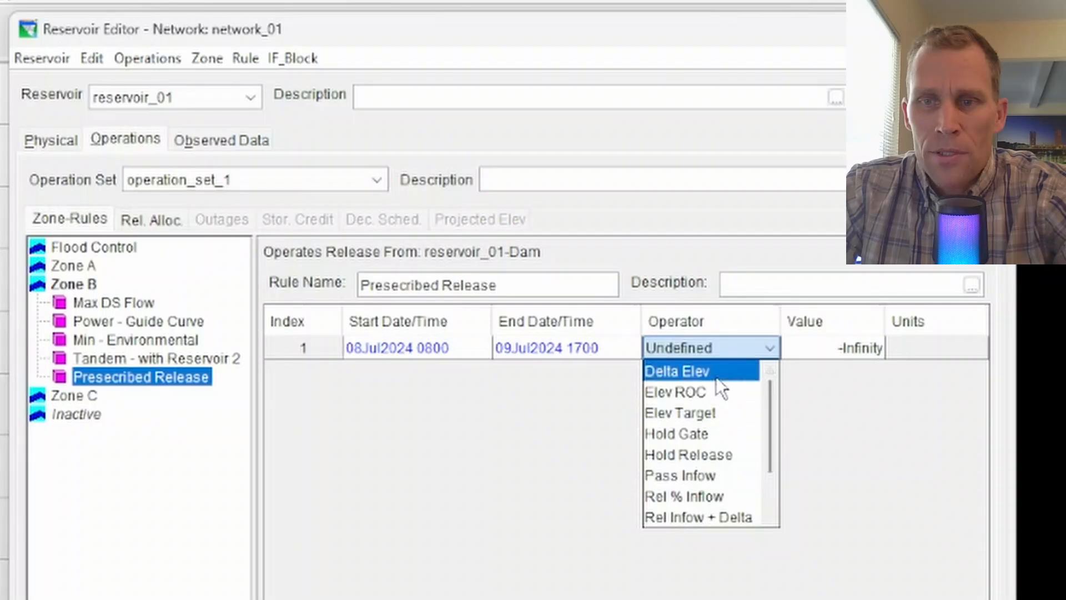
pyautogui.scroll(-1, 716, 380)
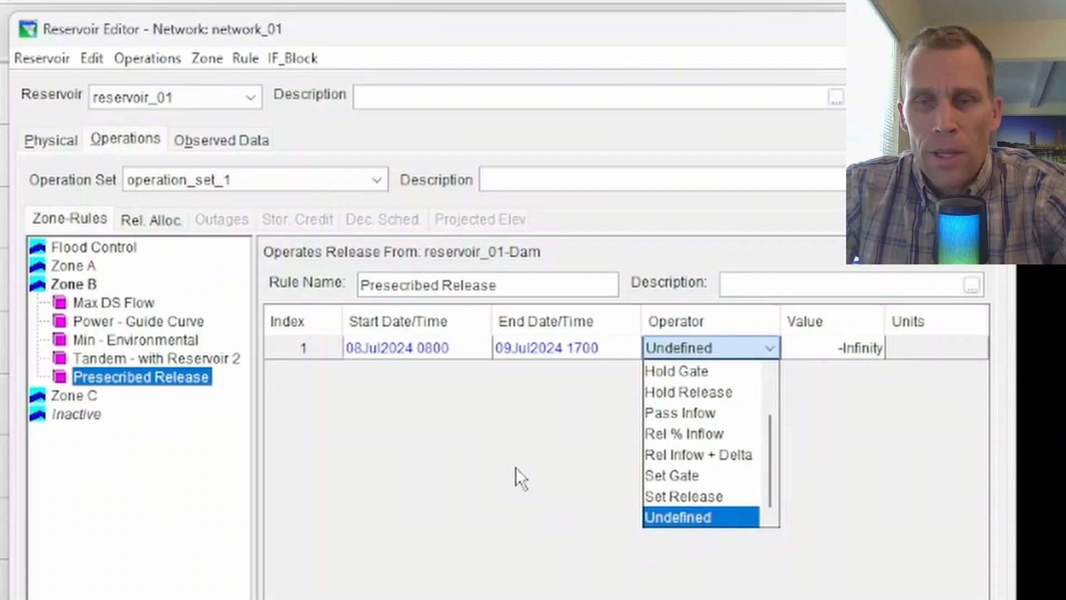
pyautogui.scroll(1, 701, 398)
pyautogui.scroll(-1, 700, 406)
pyautogui.scroll(1, 700, 419)
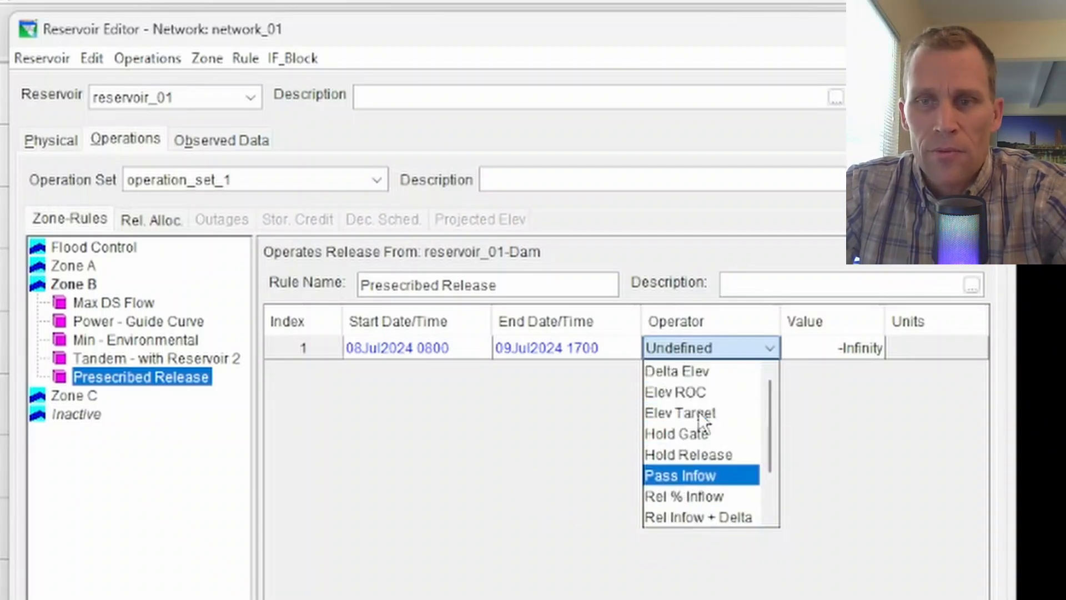
pyautogui.scroll(-1, 703, 395)
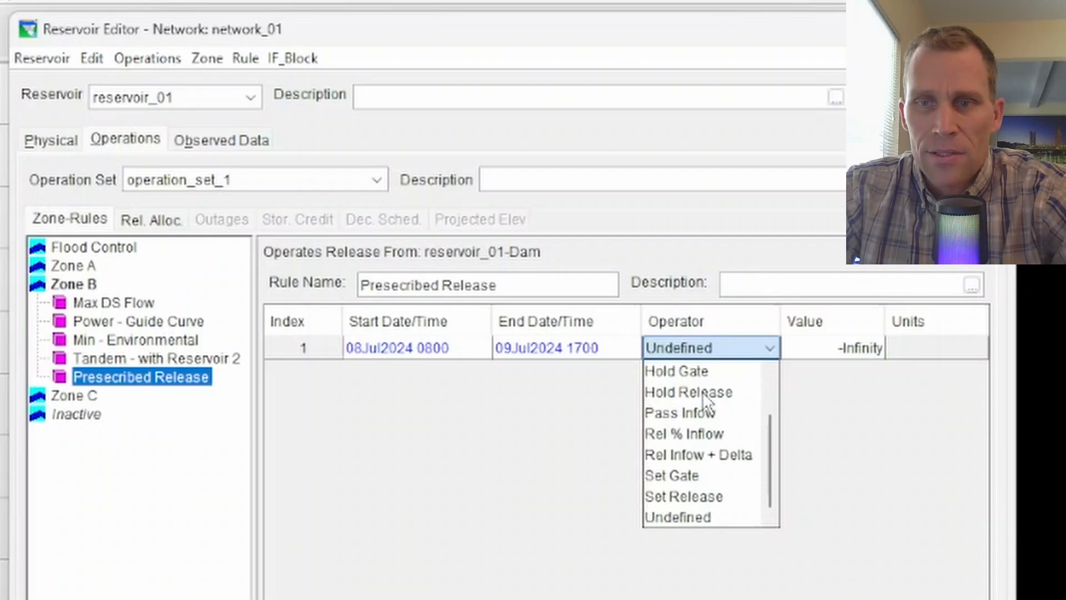
pyautogui.scroll(1, 705, 461)
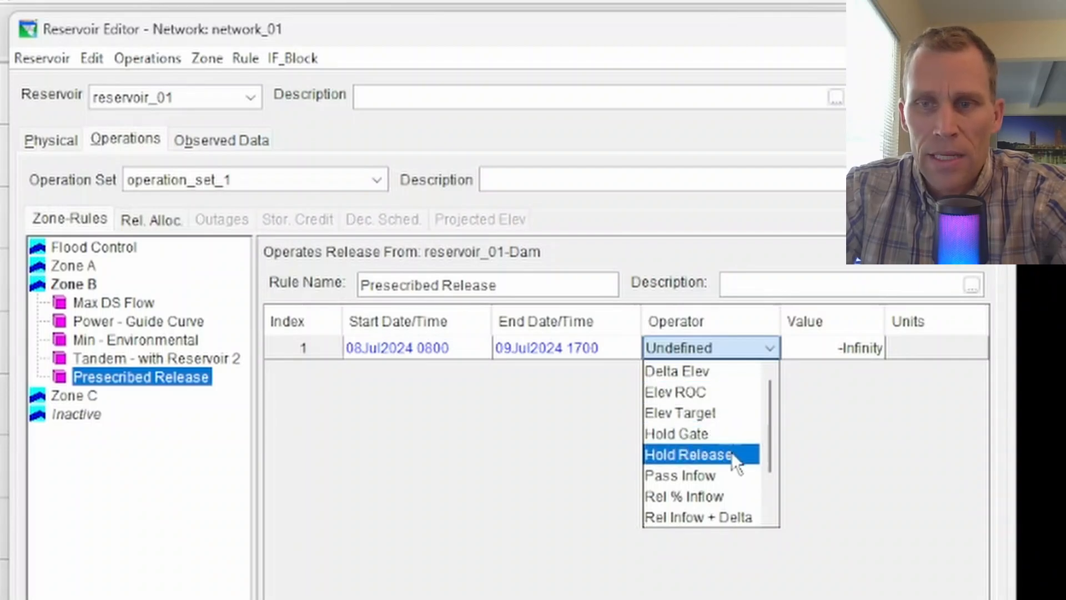
pyautogui.scroll(-1, 731, 454)
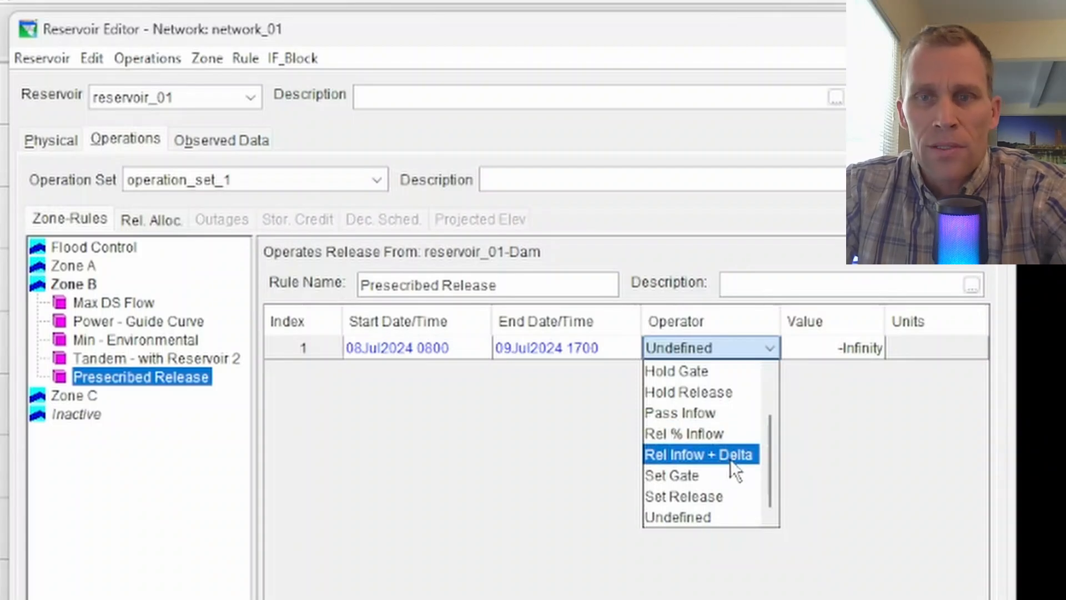
pyautogui.click(695, 433)
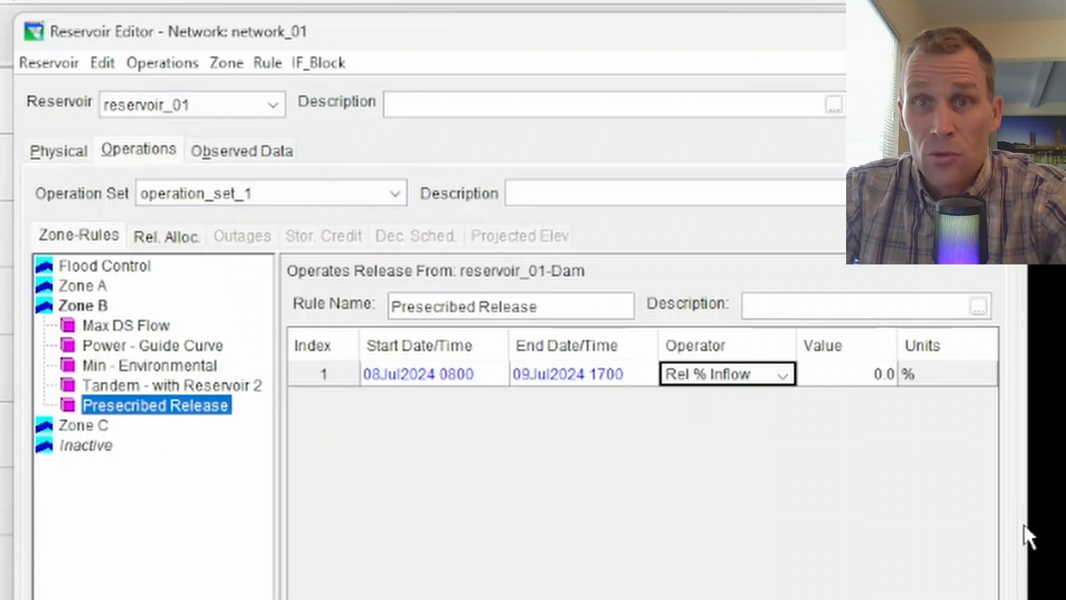
# Set the row's inflow percentage value to 120, and replace it with 80.
pyautogui.click(849, 377)
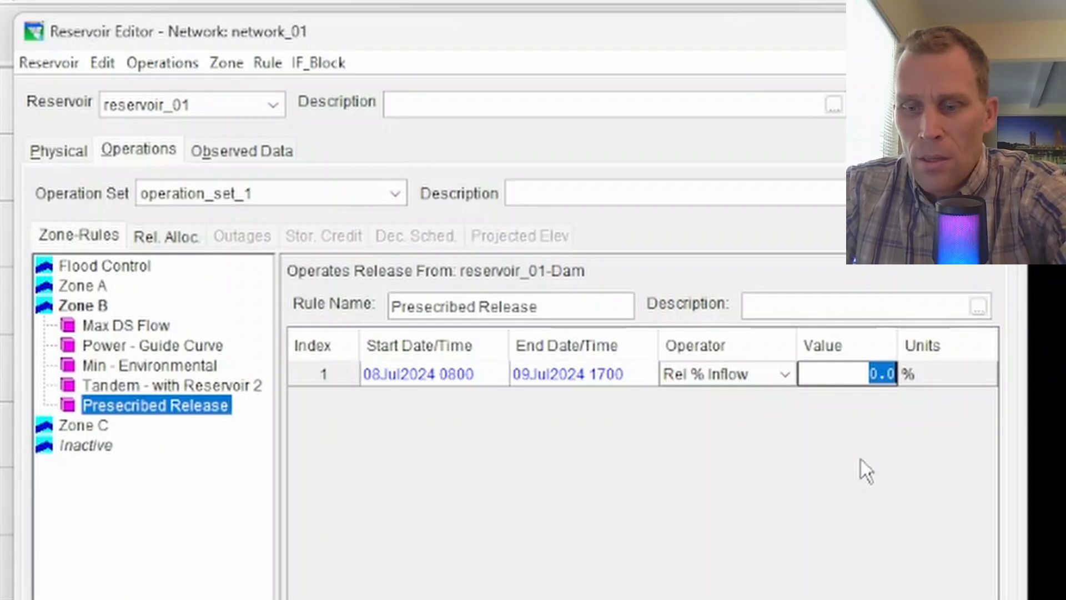
pyautogui.write('120')
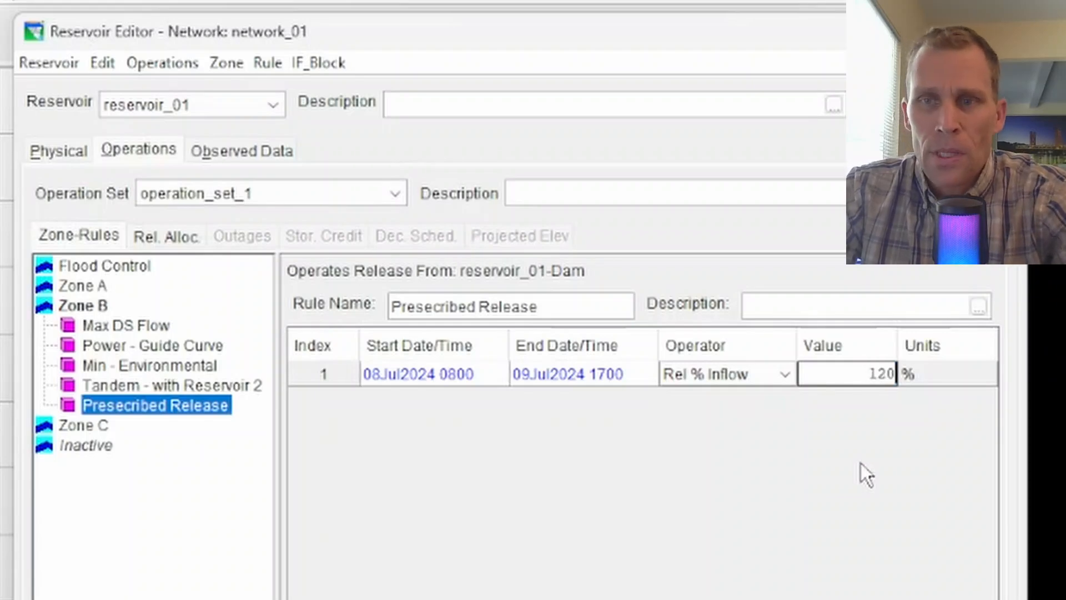
pyautogui.doubleClick(853, 375)
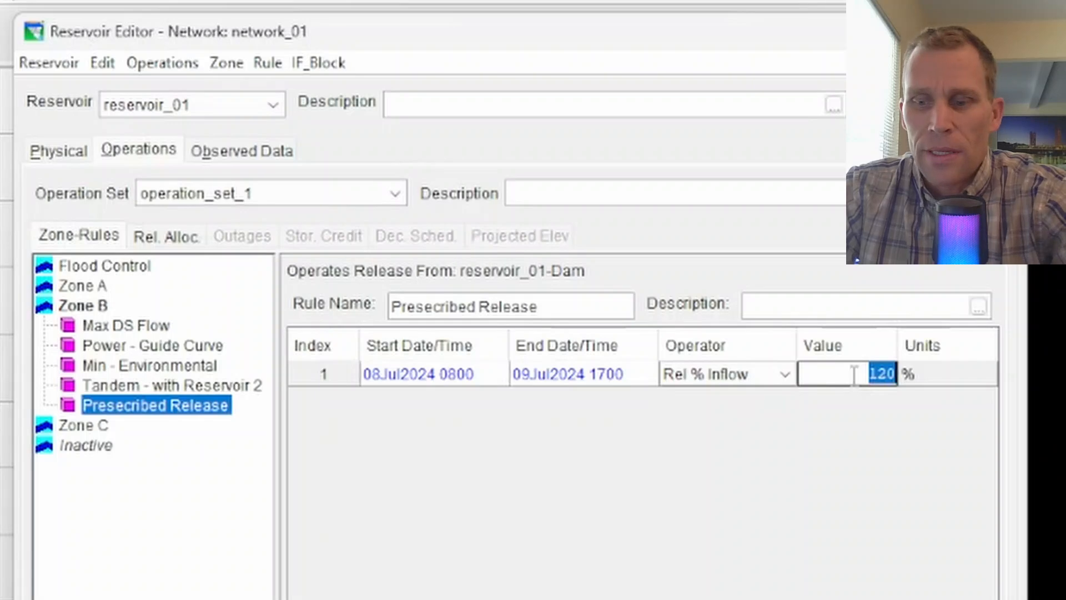
pyautogui.write('80')
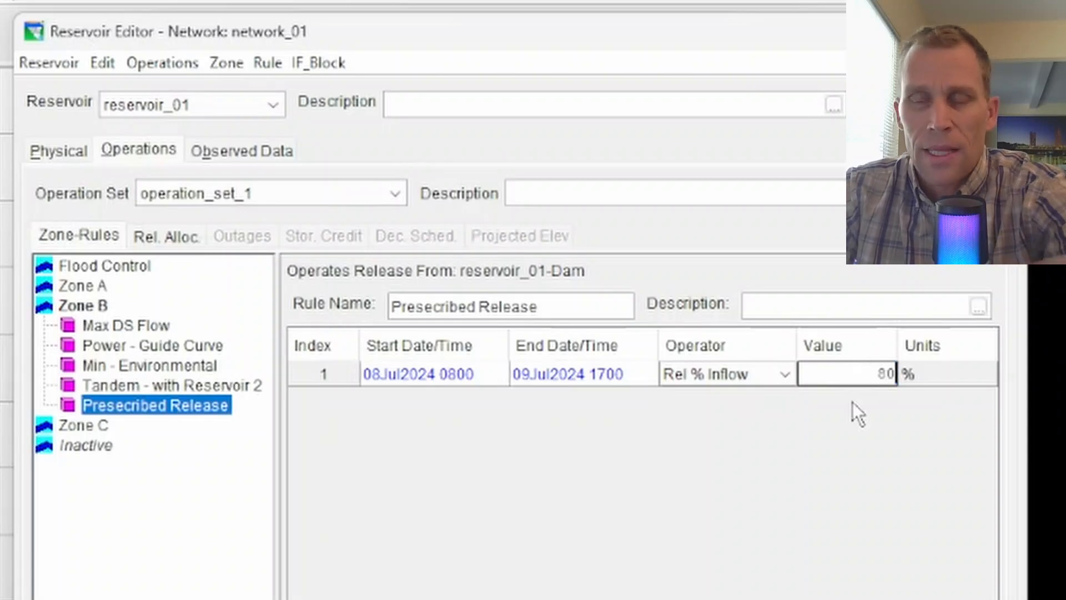
pyautogui.doubleClick(865, 377)
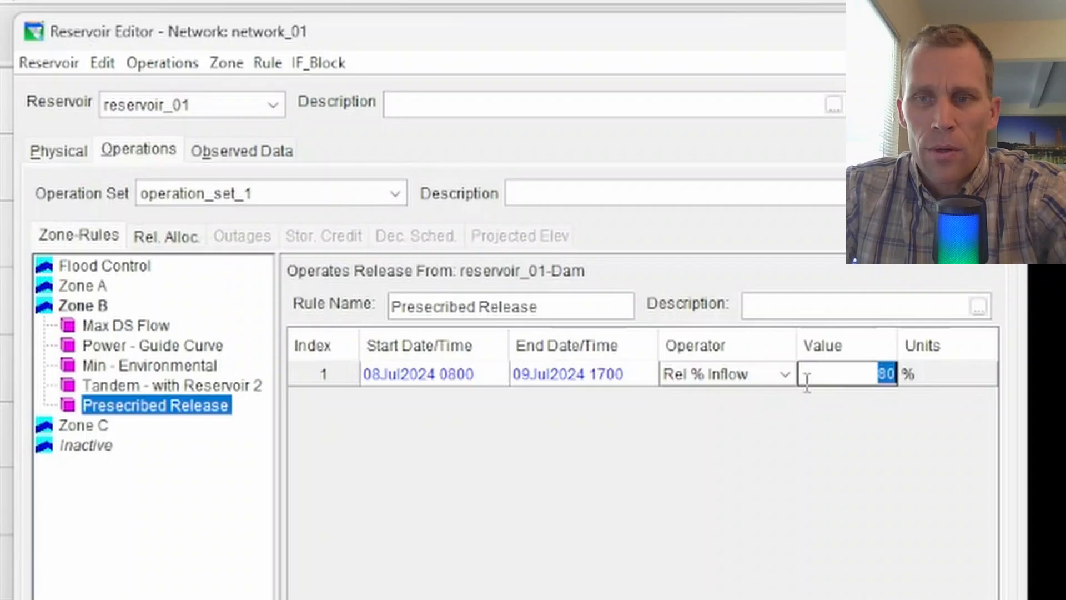
# Change the row's operator to Rel Infow + Delta.
pyautogui.click(790, 373)
pyautogui.click(315, 444)
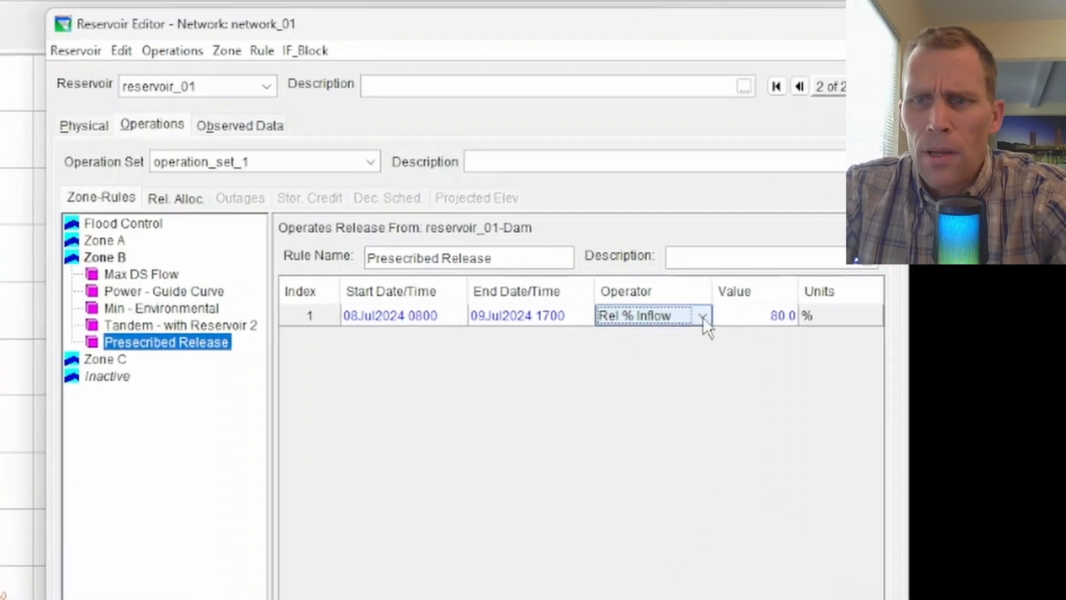
pyautogui.click(659, 266)
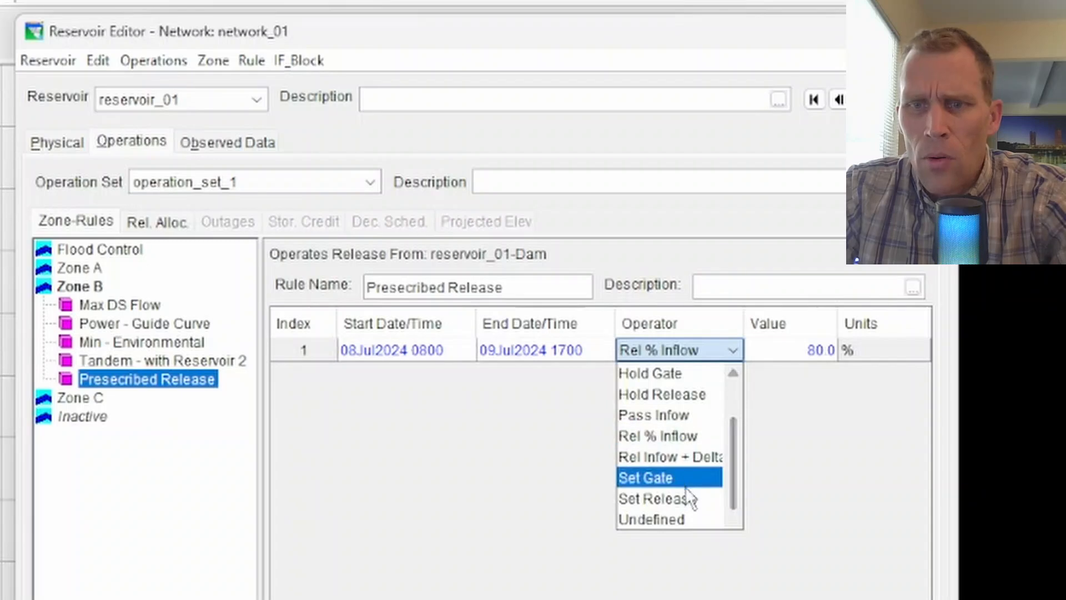
pyautogui.click(670, 457)
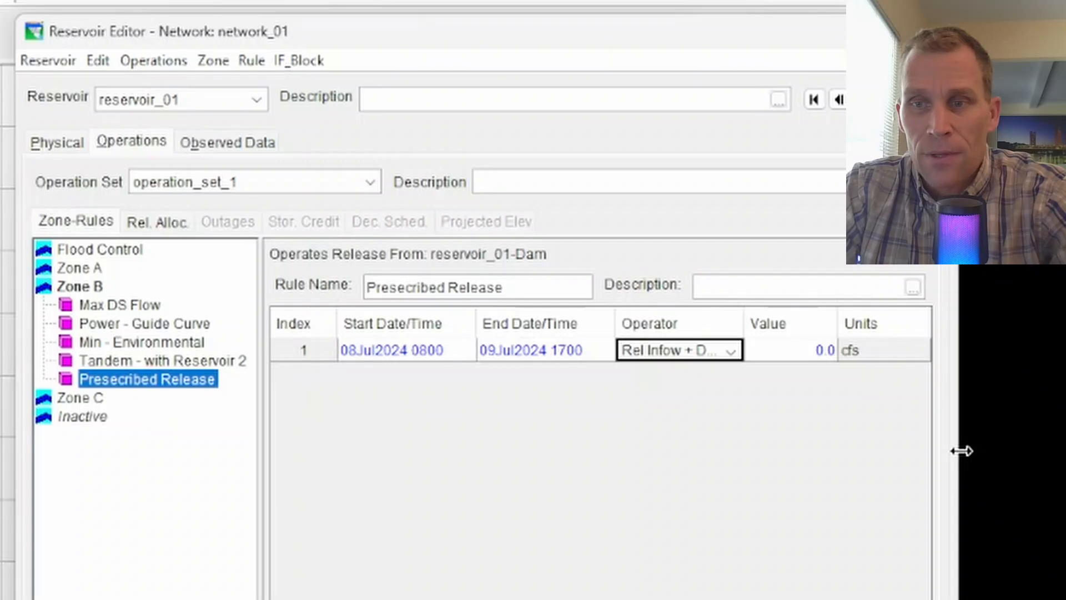
# Set the prescribed release row's inflow delta value to 200 cfs and close the Reservoir Editor, keeping the changes.
pyautogui.moveTo(961, 449); pyautogui.dragTo(1065, 450)
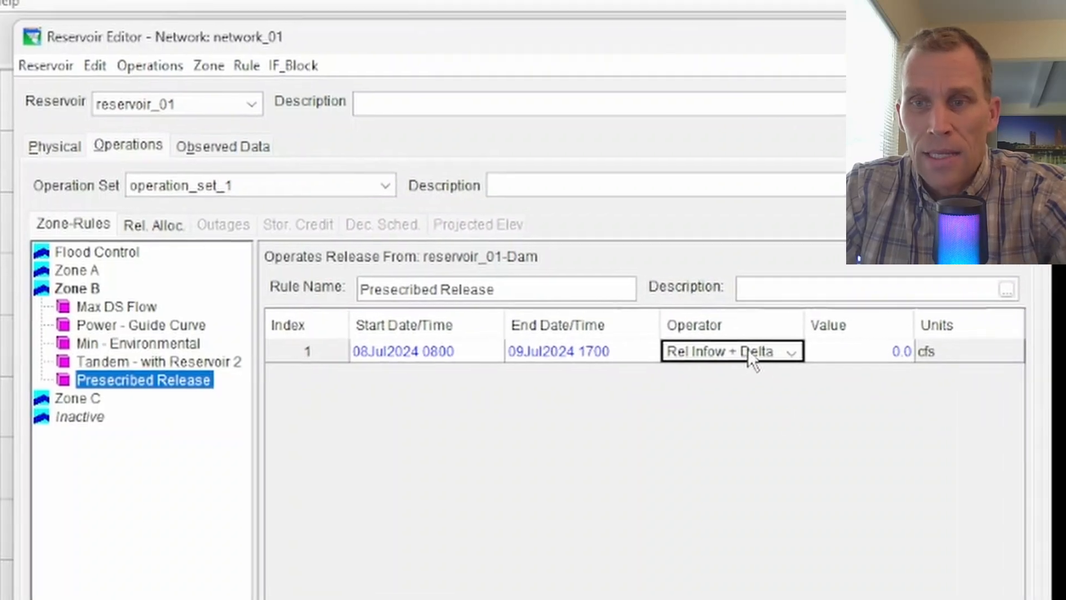
pyautogui.click(857, 358)
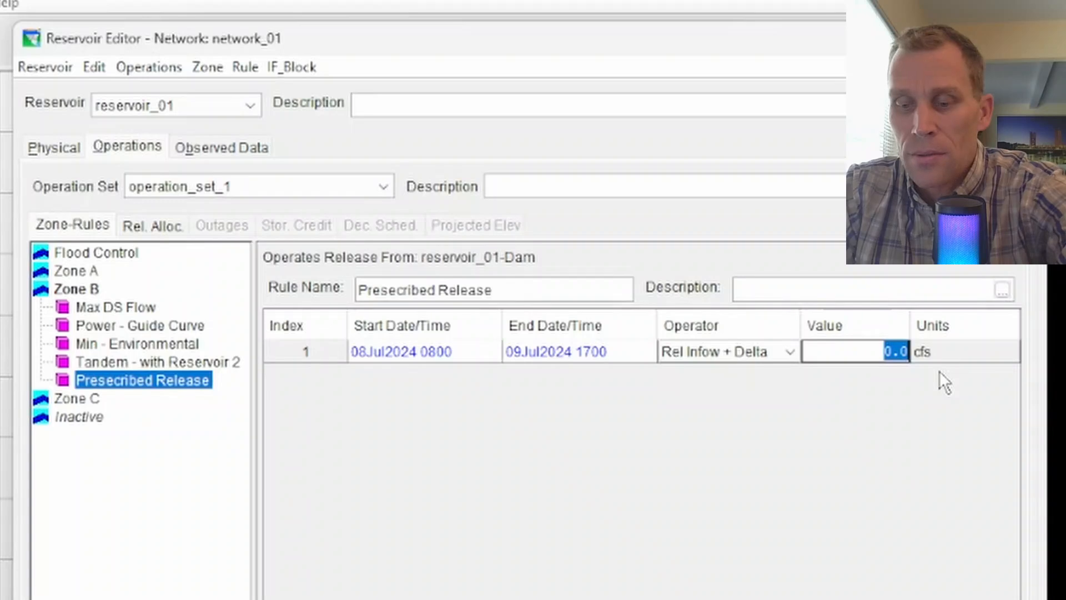
pyautogui.write('200')
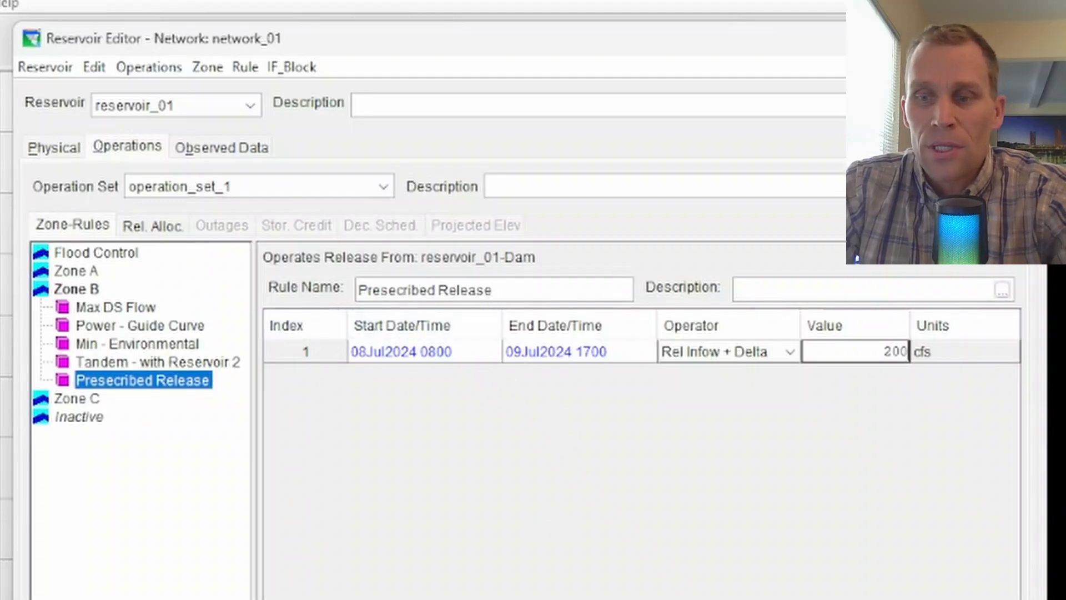
pyautogui.click(830, 581)
pyautogui.click(806, 583)
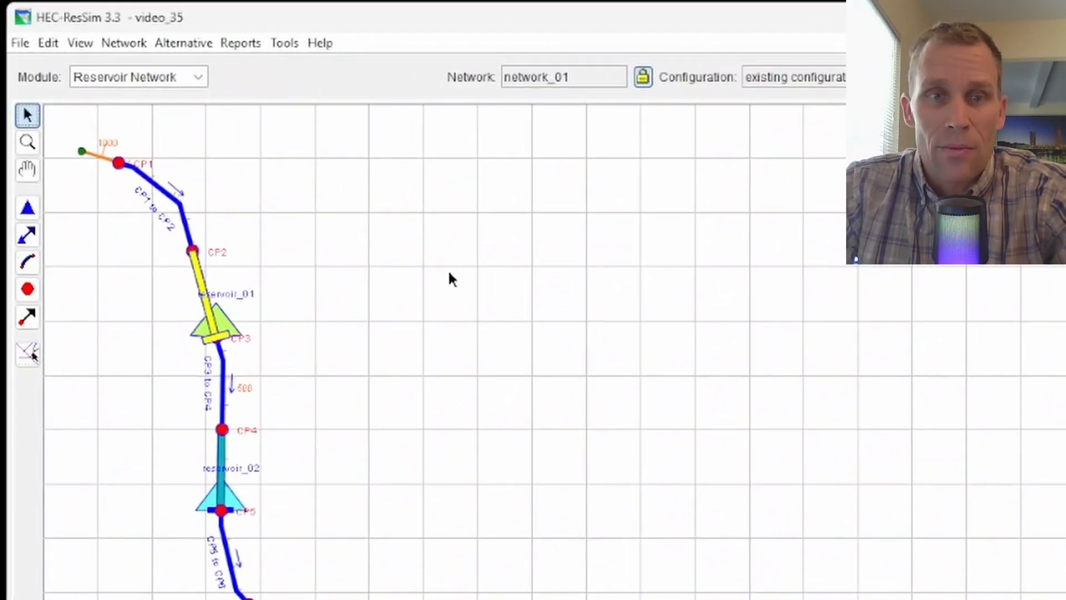
# Reopen the properties of reservoir_01 and select the Presecribed Release rule in Zone B.
pyautogui.rightClick(222, 330)
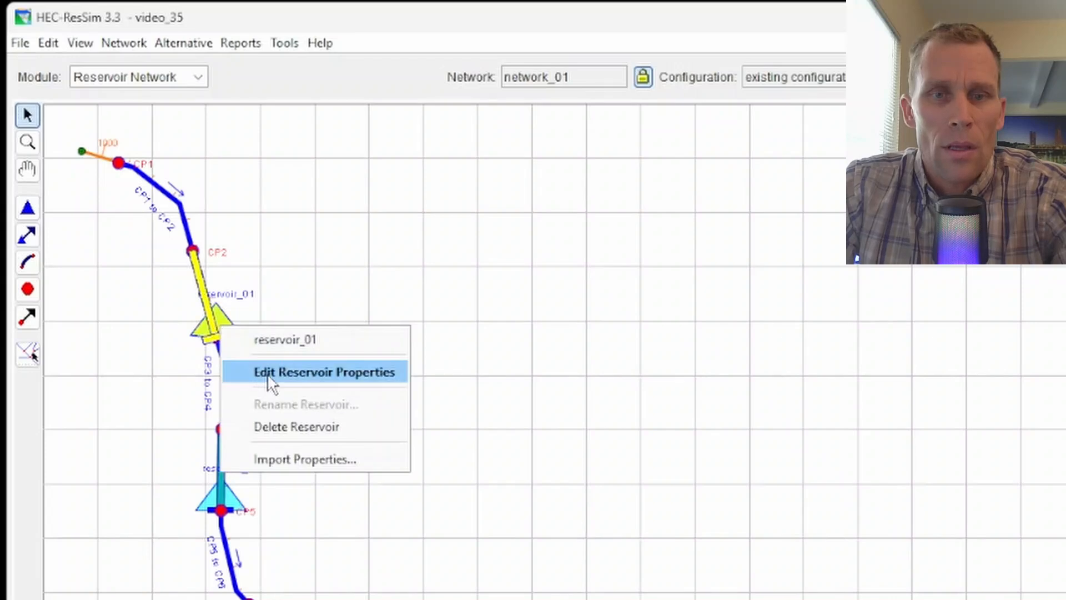
pyautogui.click(270, 372)
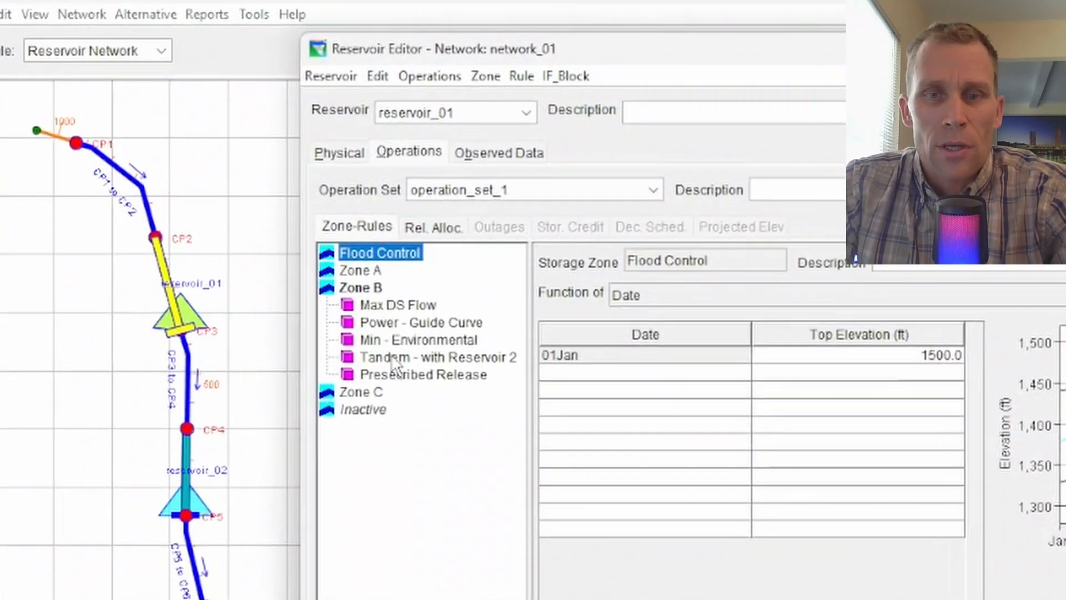
pyautogui.click(395, 361)
pyautogui.click(422, 375)
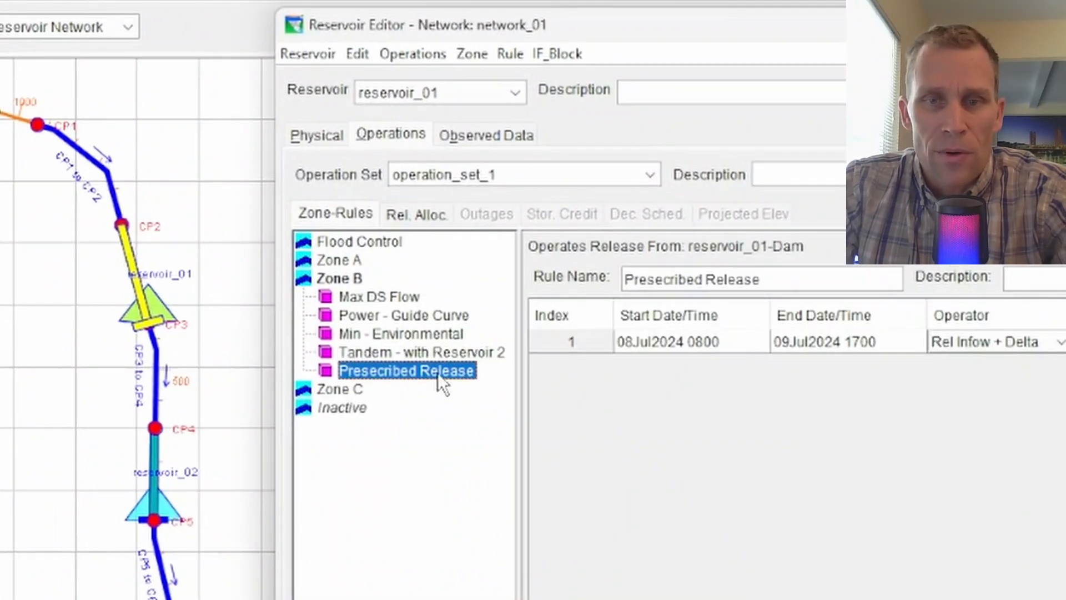
# Increase the Presecribed Release rule's priority above Tandem - with Reservoir 2, and move it to the top of Zone B's rules.
pyautogui.rightClick(438, 373)
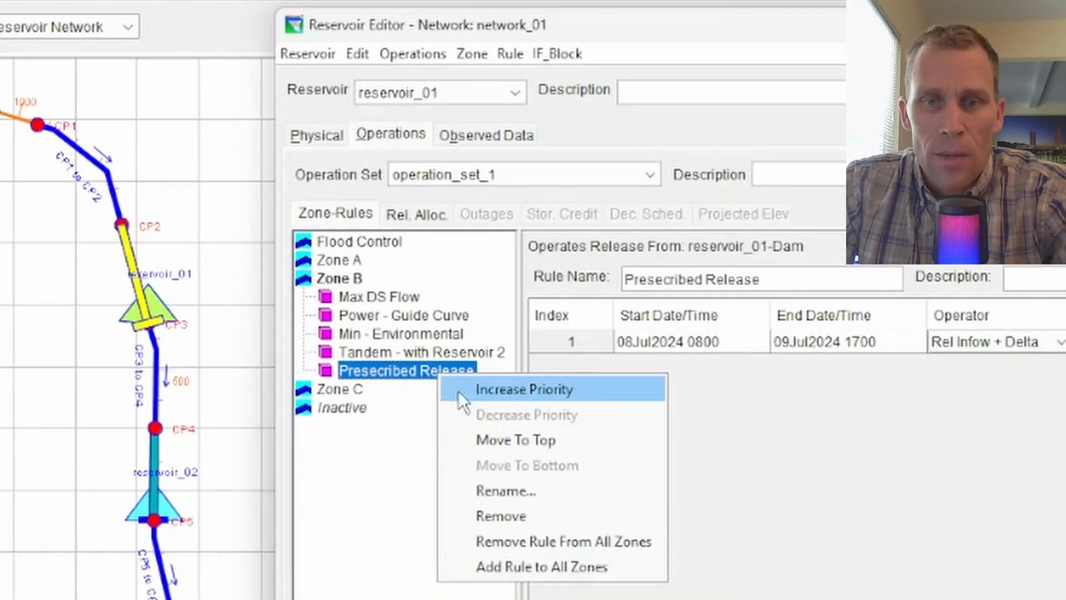
pyautogui.click(410, 358)
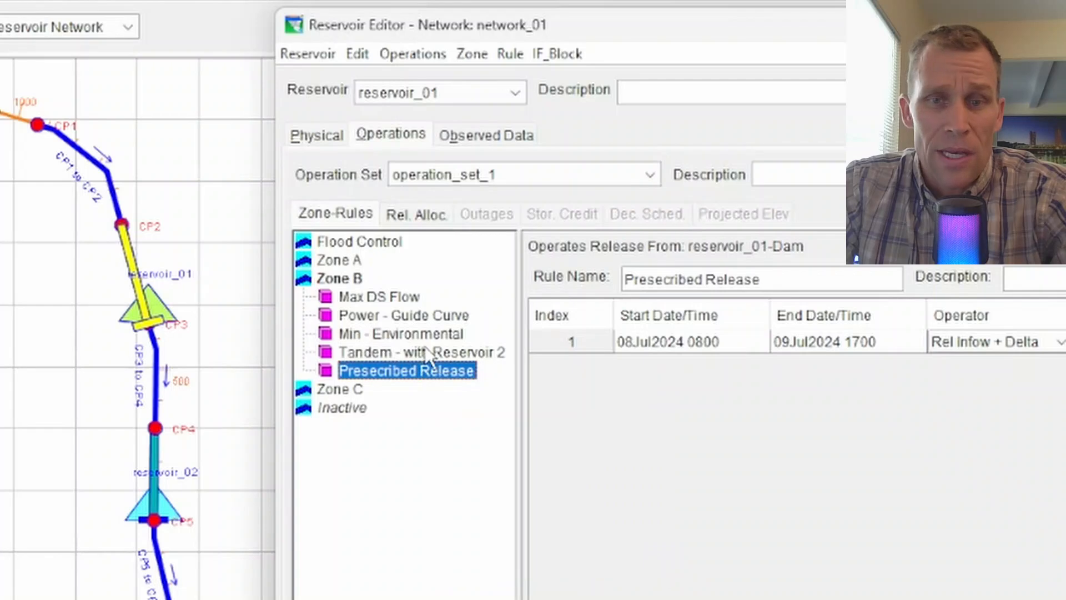
pyautogui.click(434, 350)
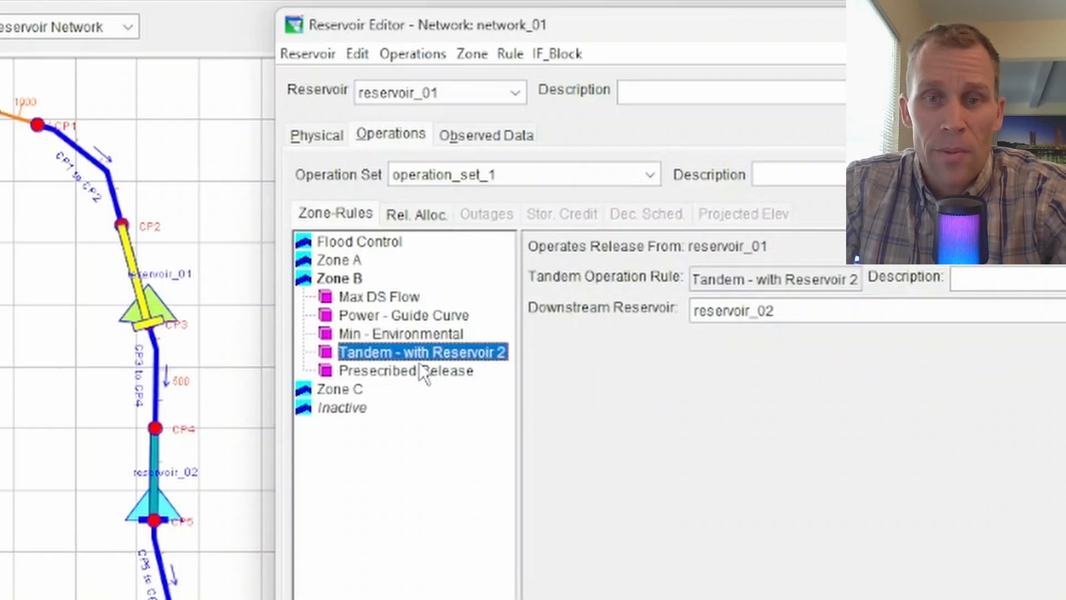
pyautogui.click(428, 369)
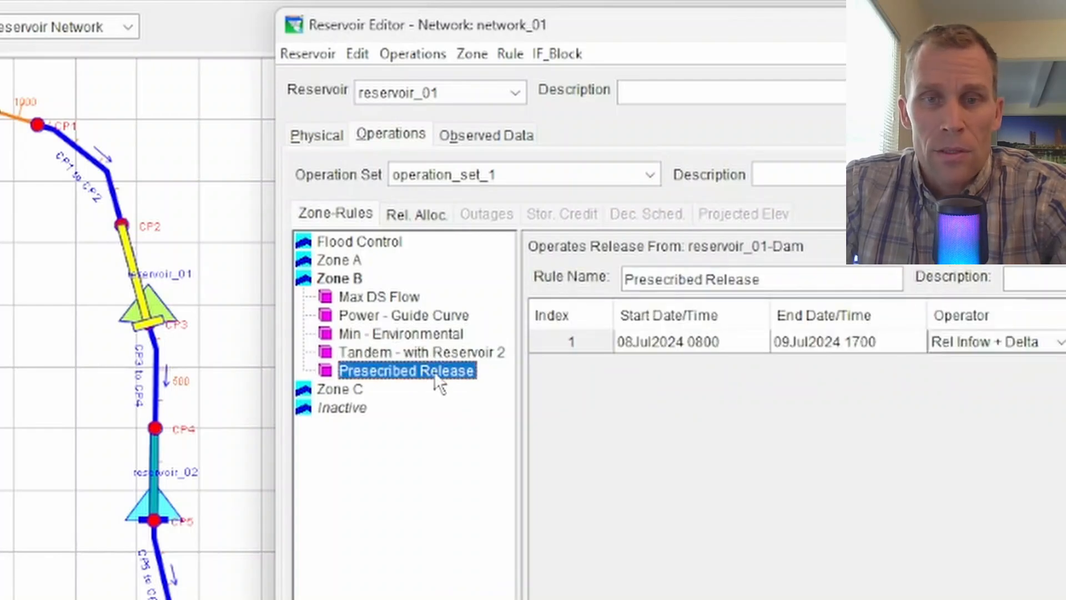
pyautogui.rightClick(434, 372)
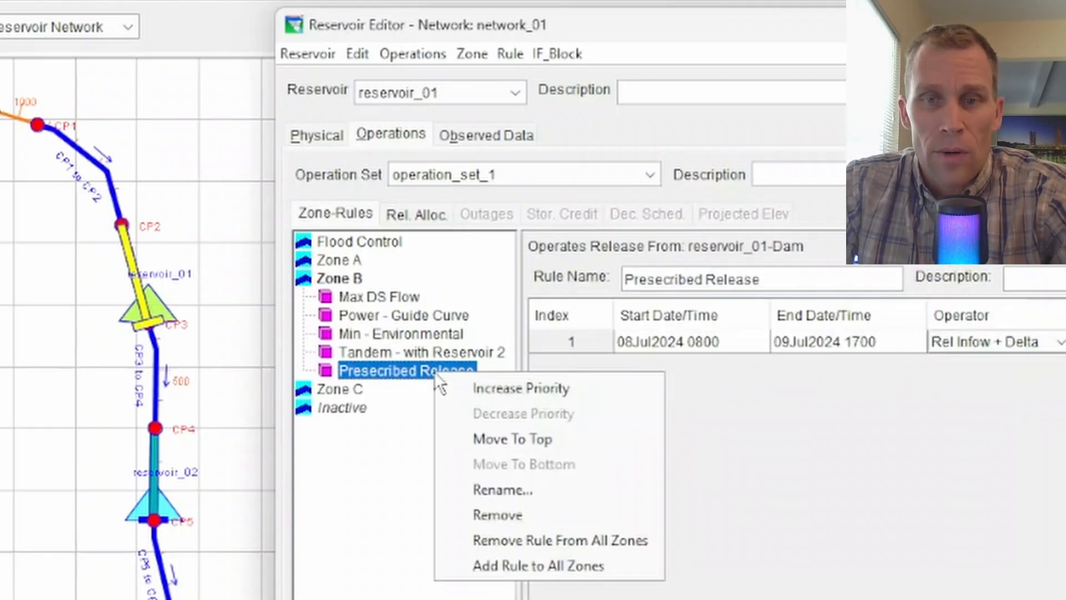
pyautogui.click(542, 388)
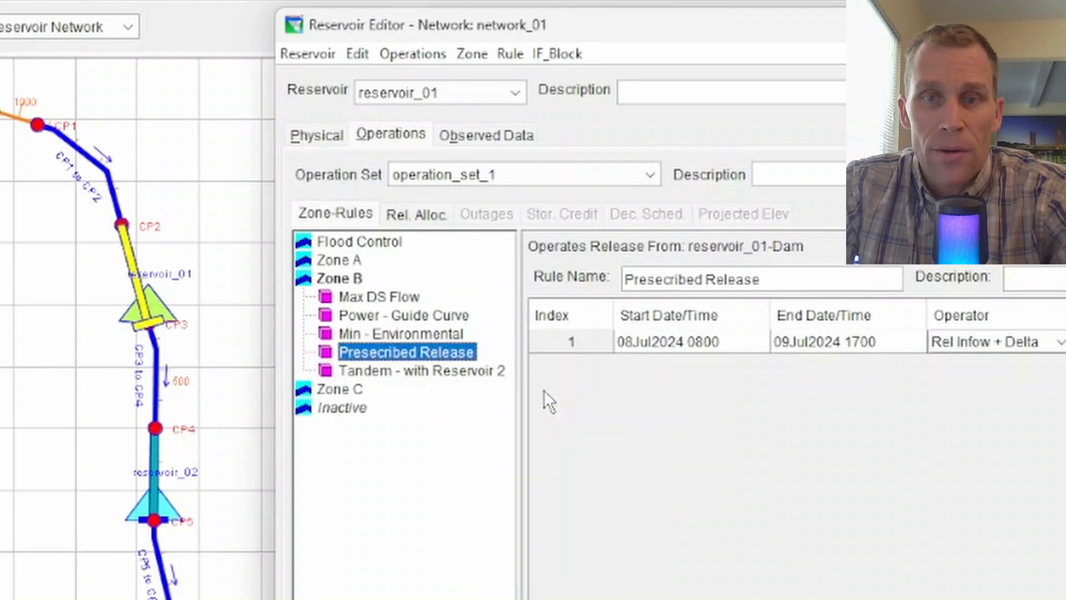
pyautogui.rightClick(448, 355)
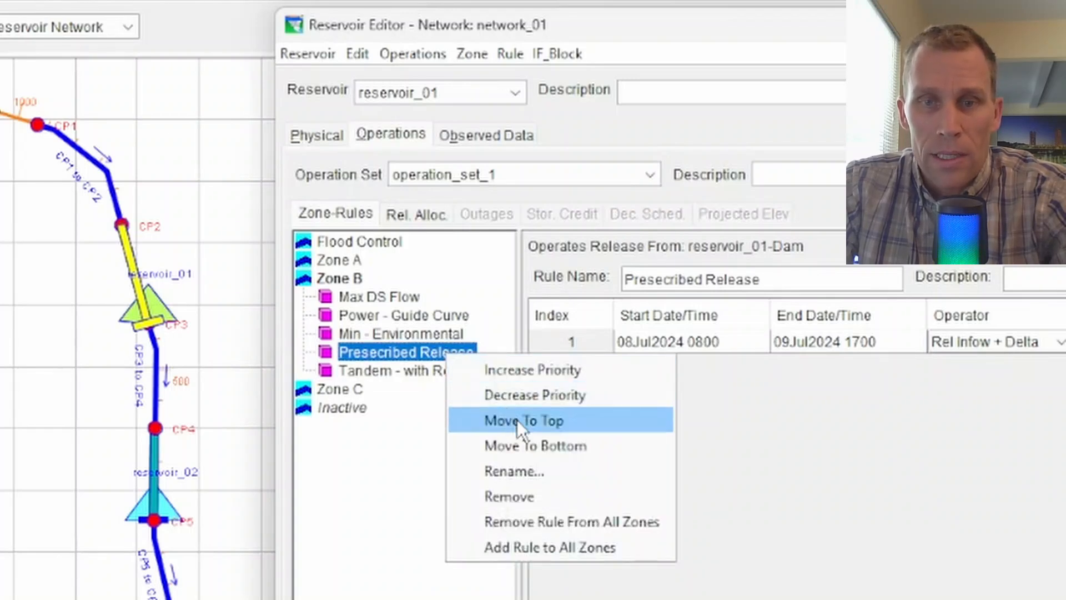
pyautogui.click(536, 421)
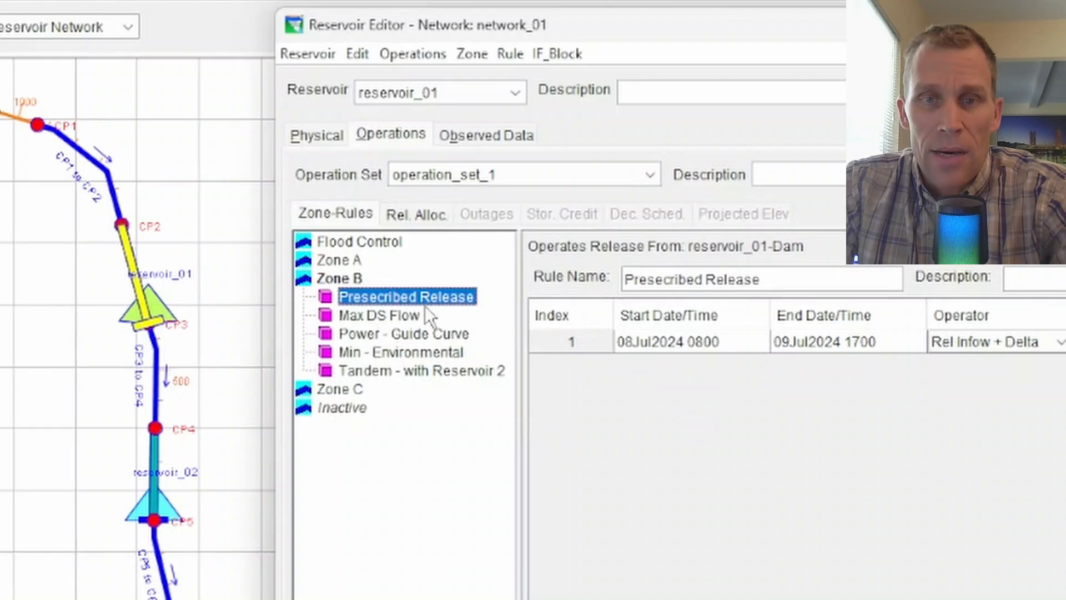